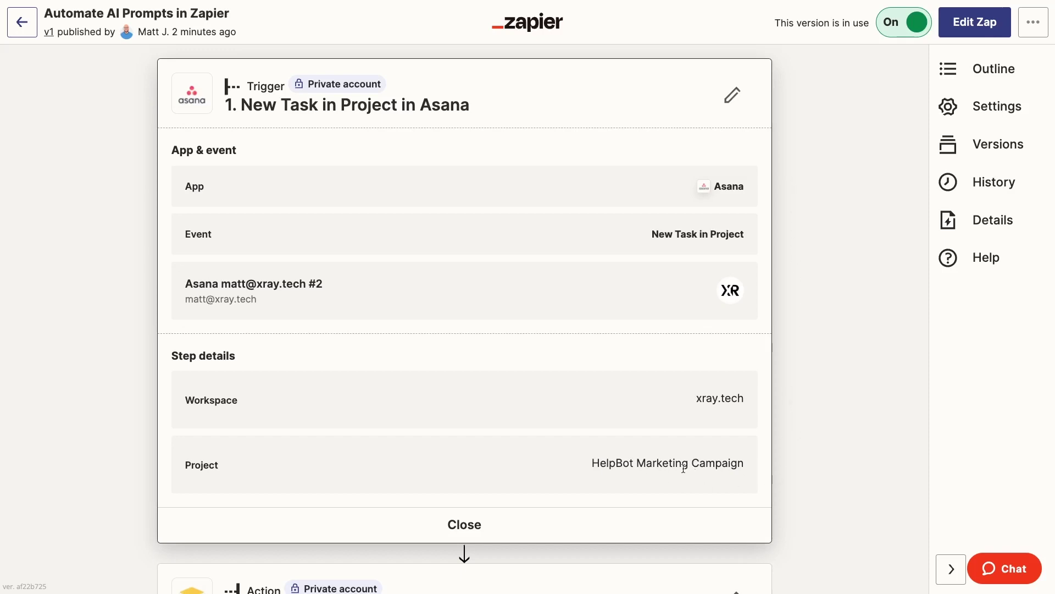
# Open the Find Record in Airtable step and review its base, table, search field and search value.
pyautogui.scroll(-5, 804, 461)
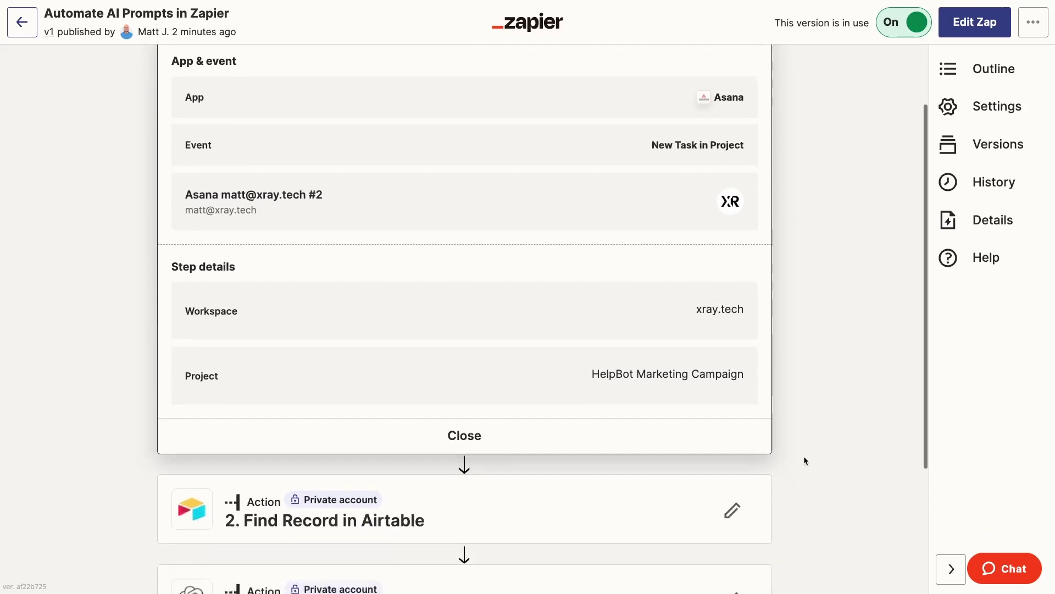
pyautogui.click(551, 329)
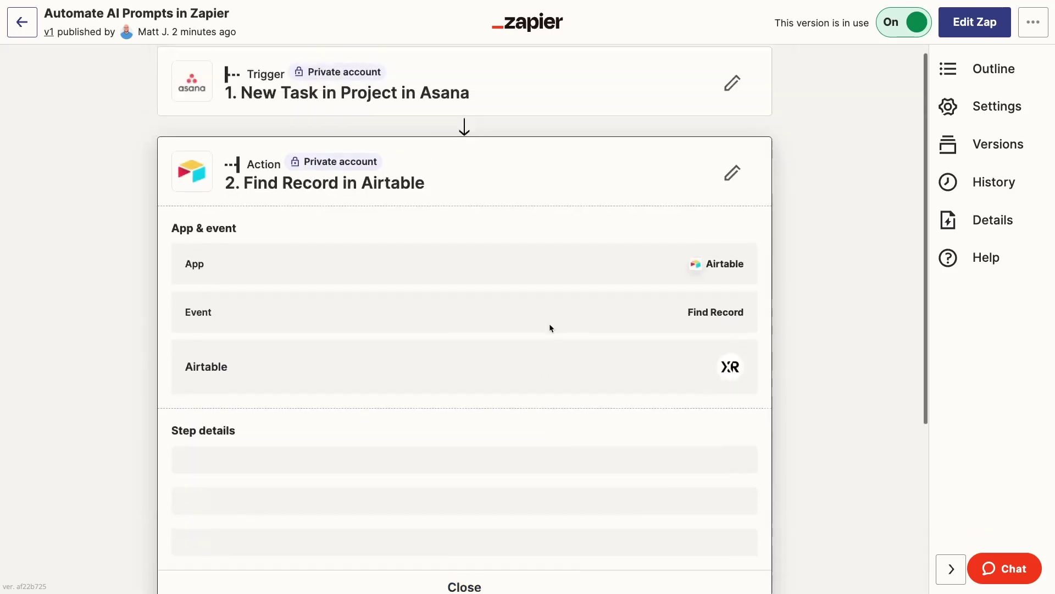
pyautogui.scroll(-3, 812, 446)
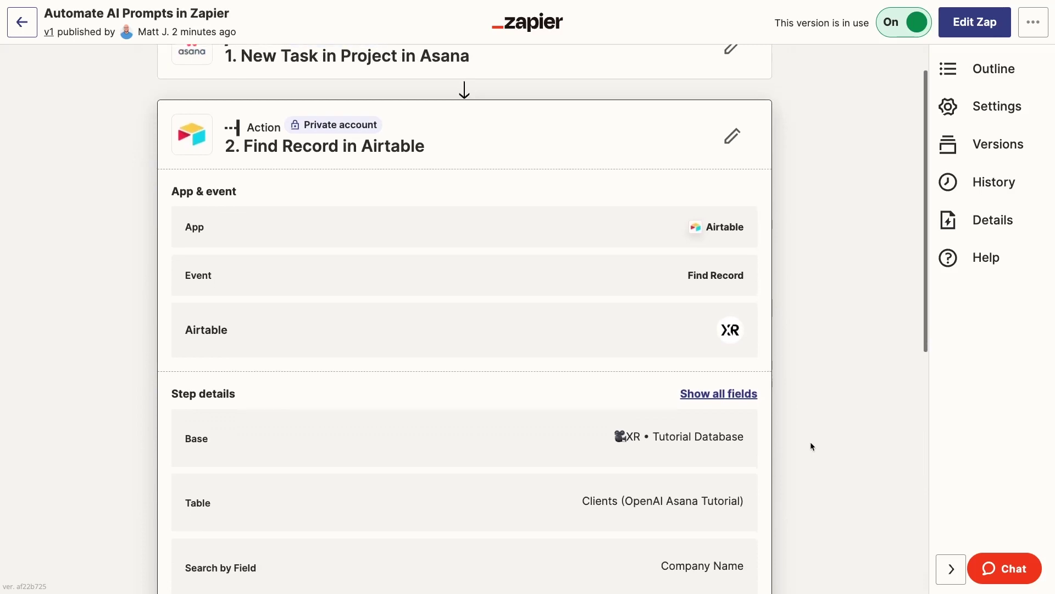
pyautogui.scroll(-1, 811, 447)
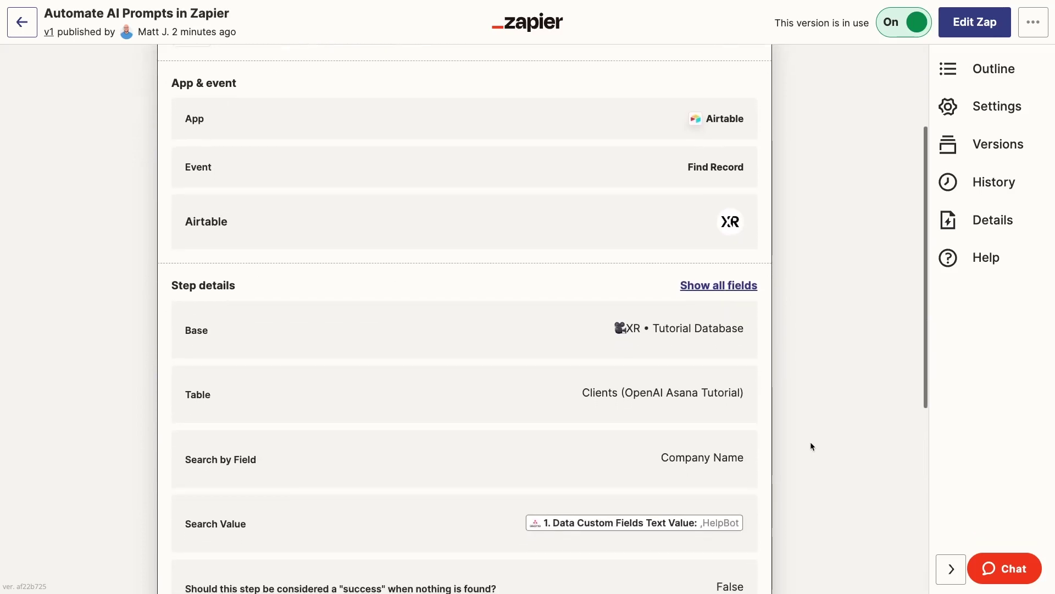
pyautogui.scroll(-2, 811, 446)
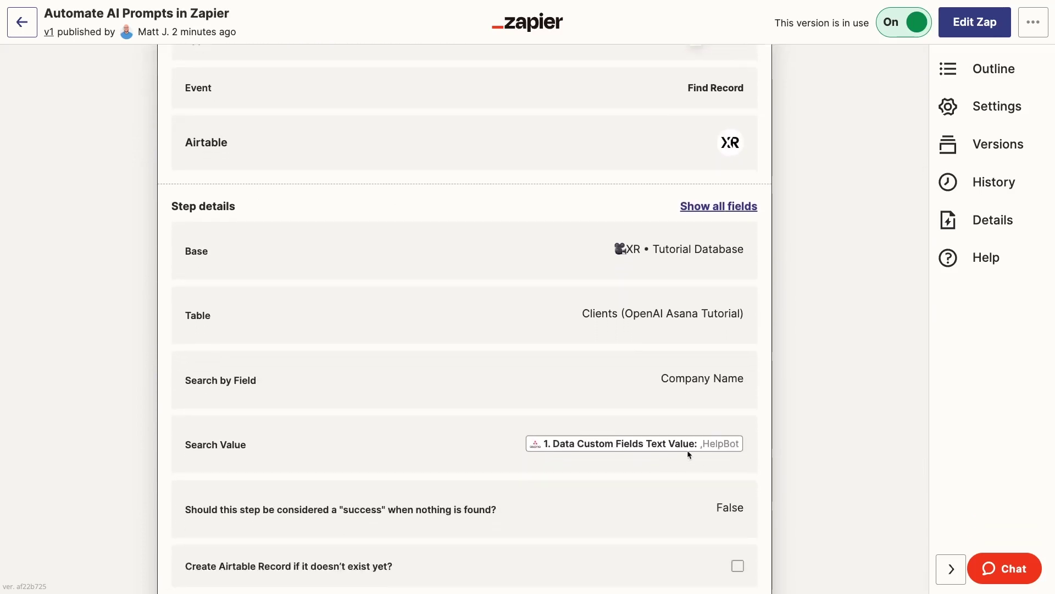
pyautogui.scroll(-5, 787, 463)
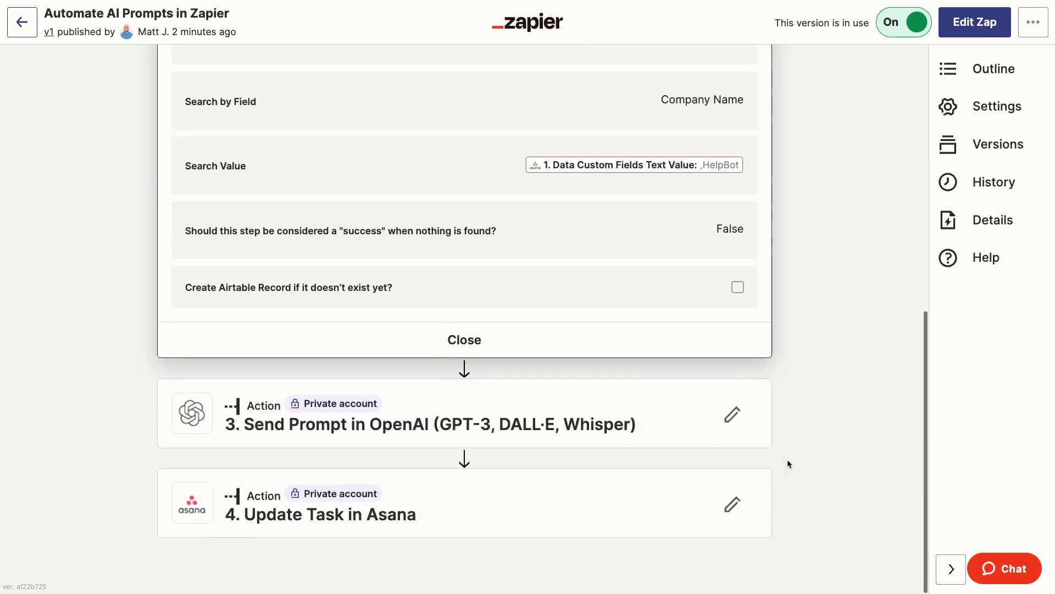
# Open the Send Prompt in OpenAI step and review its model, prompt text, mapped task fields and temperature settings.
pyautogui.click(627, 424)
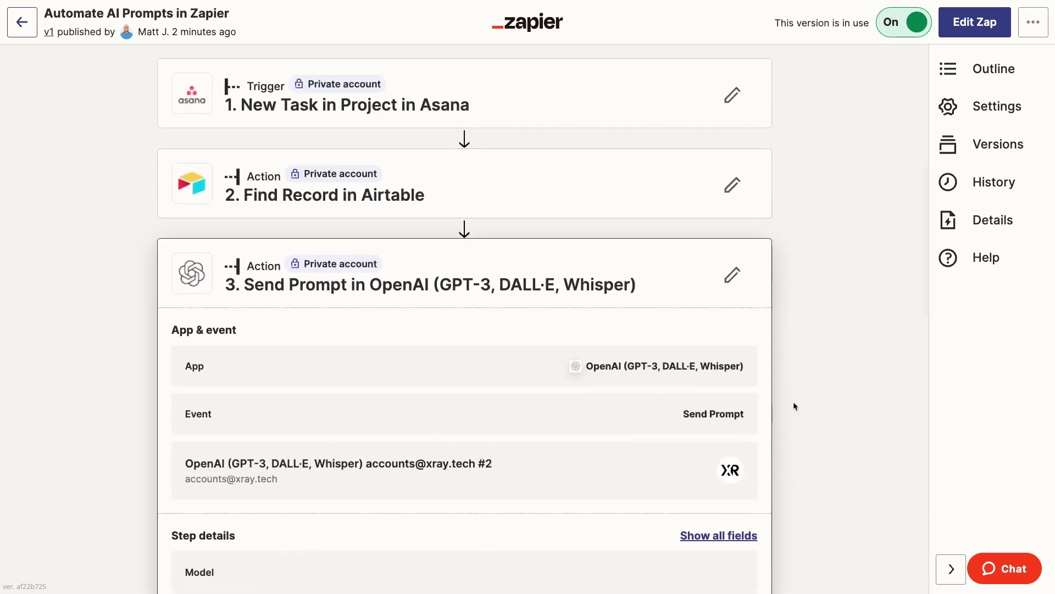
pyautogui.scroll(-3, 793, 403)
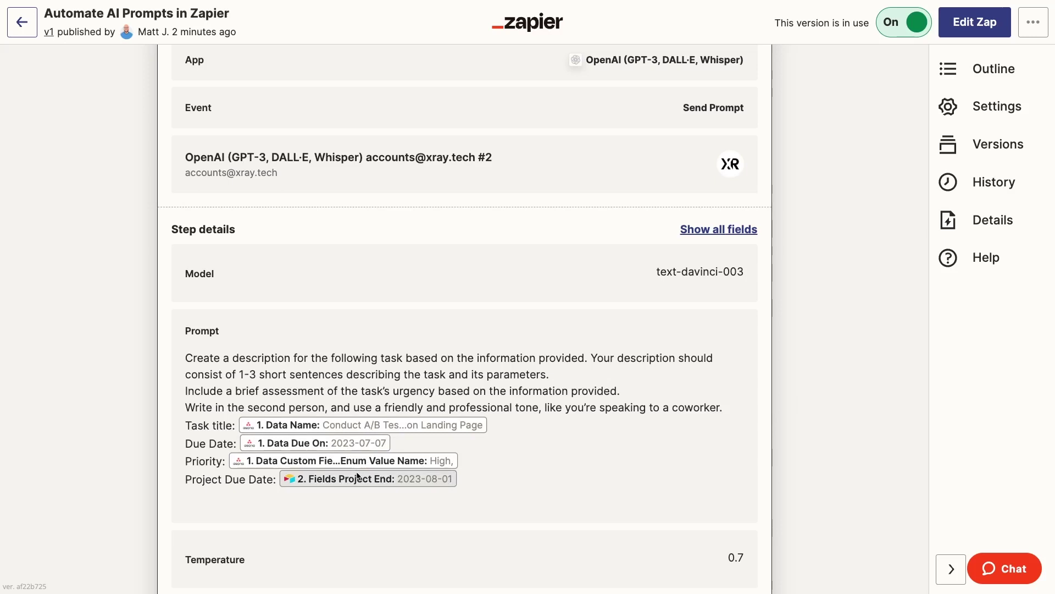
pyautogui.scroll(-2, 822, 471)
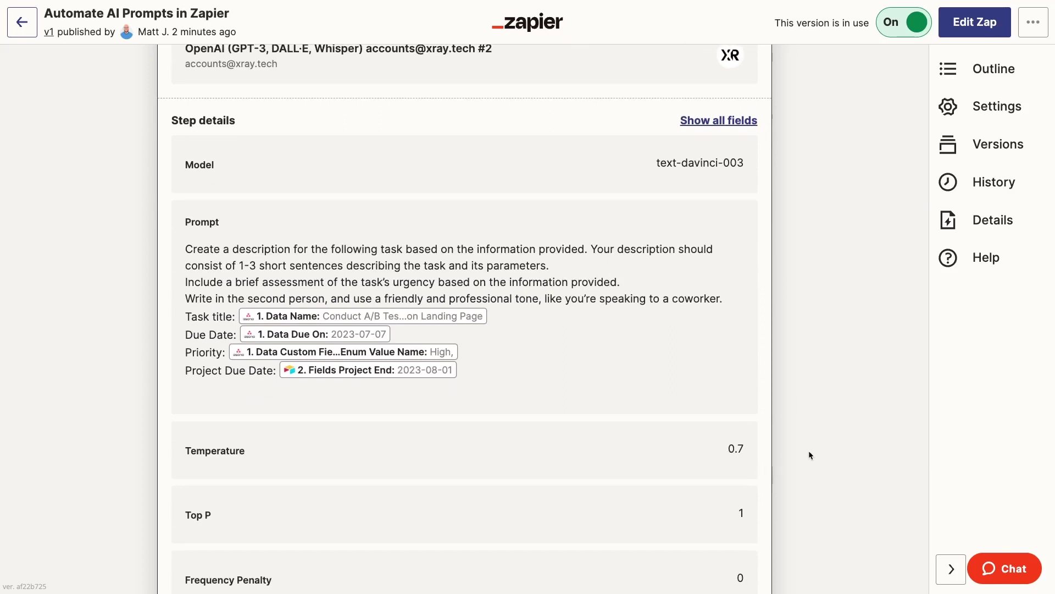
pyautogui.scroll(-5, 810, 455)
# Examine the Update Task in Asana step's event, task ID and notes mapping.
pyautogui.scroll(-3, 813, 456)
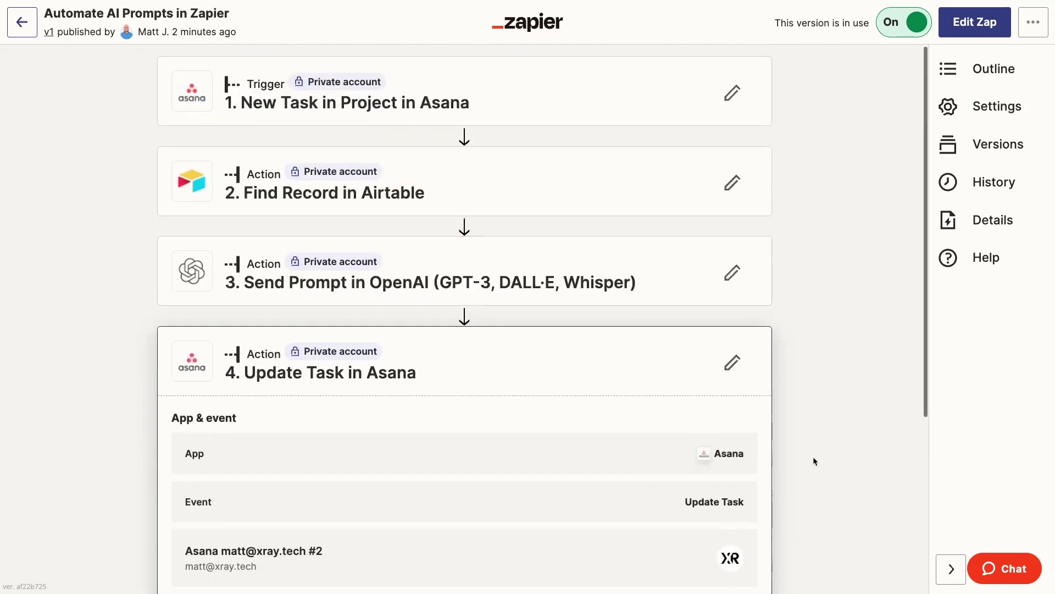
pyautogui.scroll(-3, 813, 456)
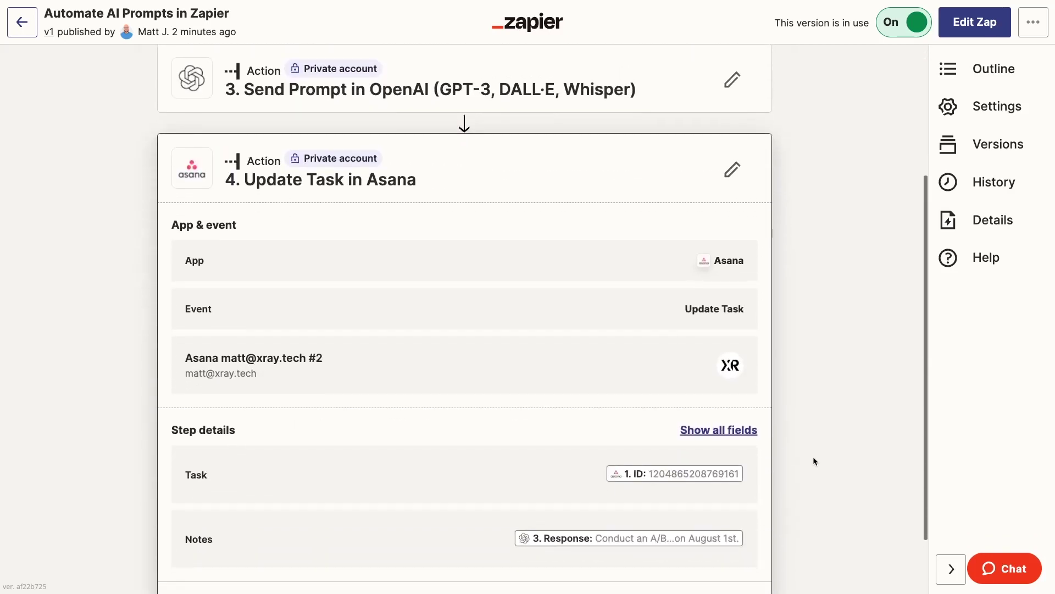
pyautogui.scroll(-2, 847, 432)
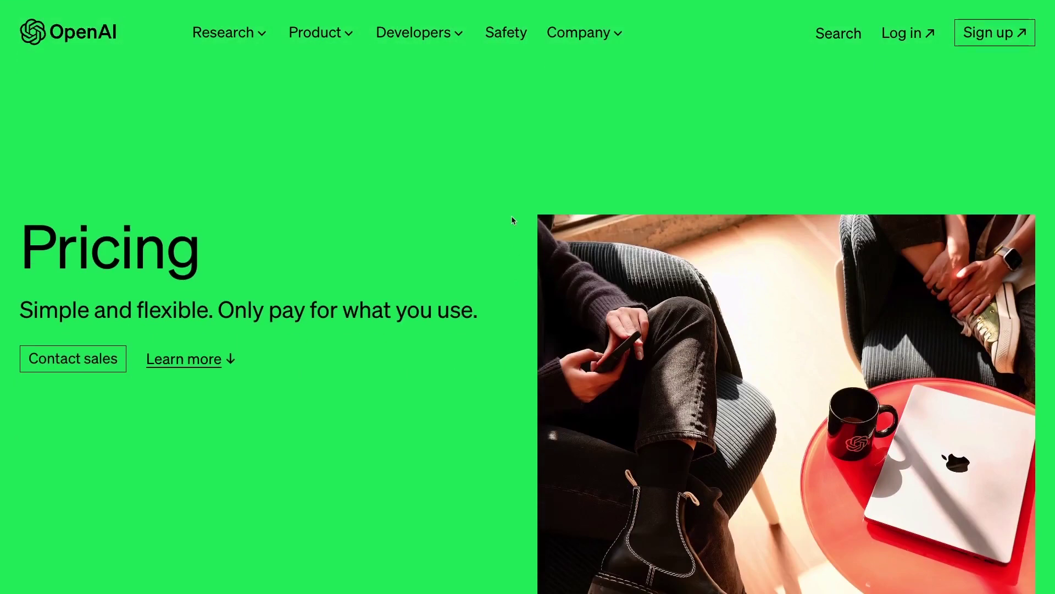
# Read the language models section of OpenAI's Pricing page, including how tokens are priced.
pyautogui.scroll(-8, 511, 220)
pyautogui.scroll(-3, 511, 220)
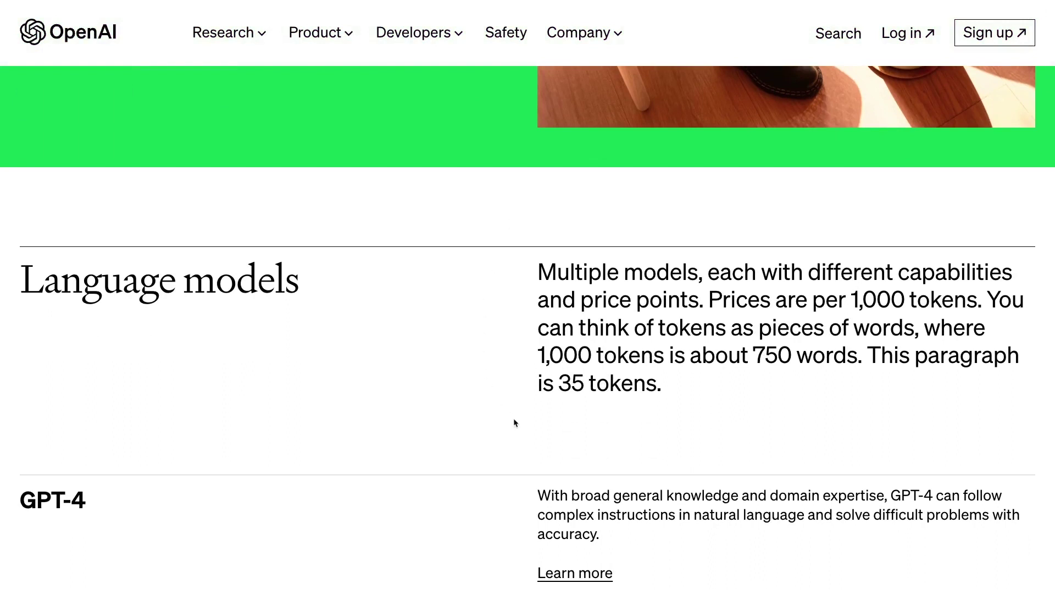
pyautogui.scroll(-6, 514, 422)
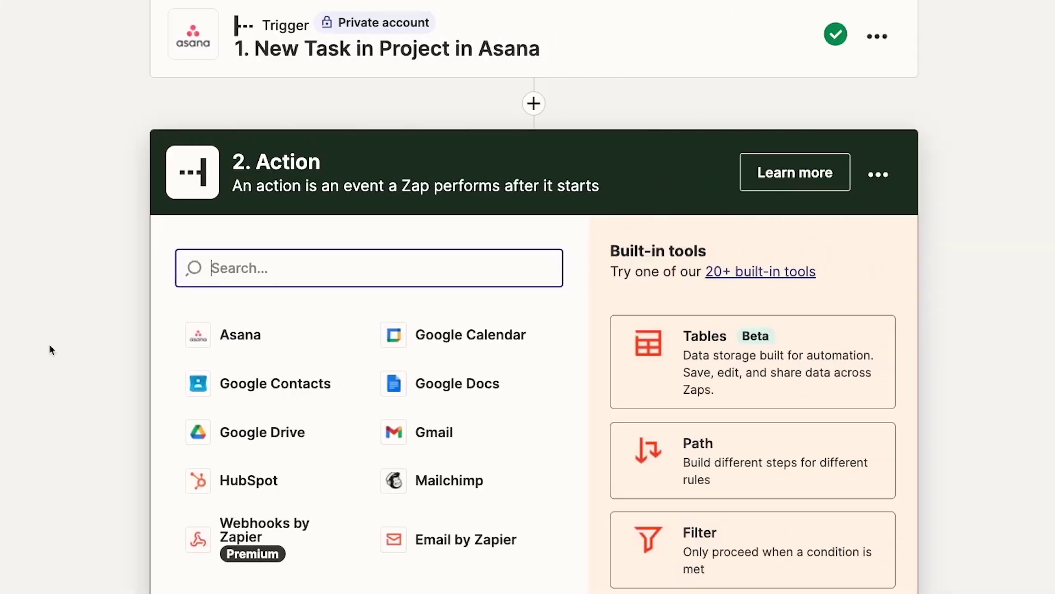
# Choose ChatGPT as the app for the action after the Asana trigger and display its event choices.
pyautogui.write('chatgpt')
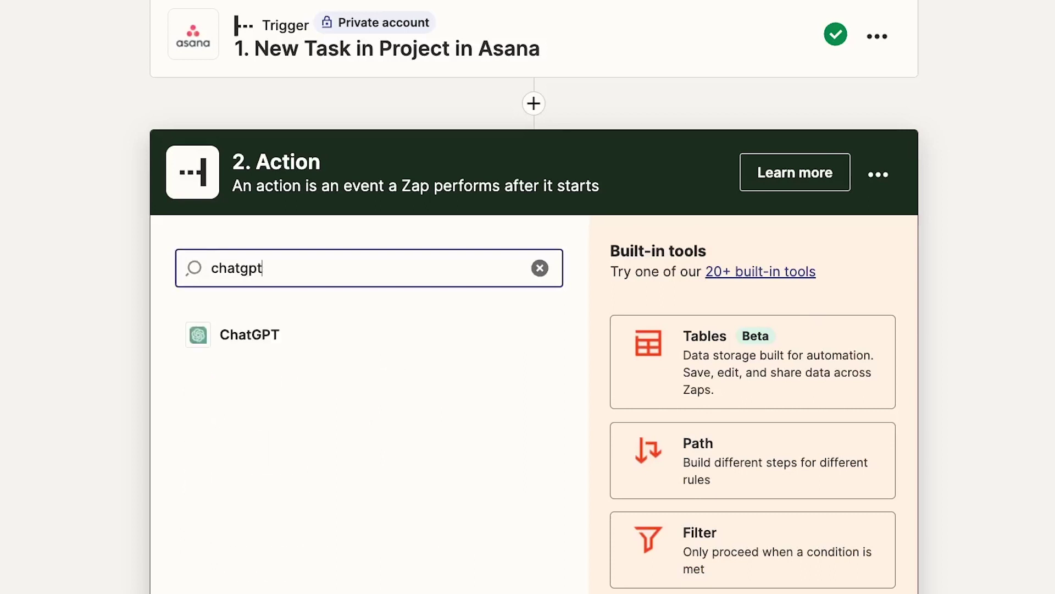
pyautogui.click(262, 340)
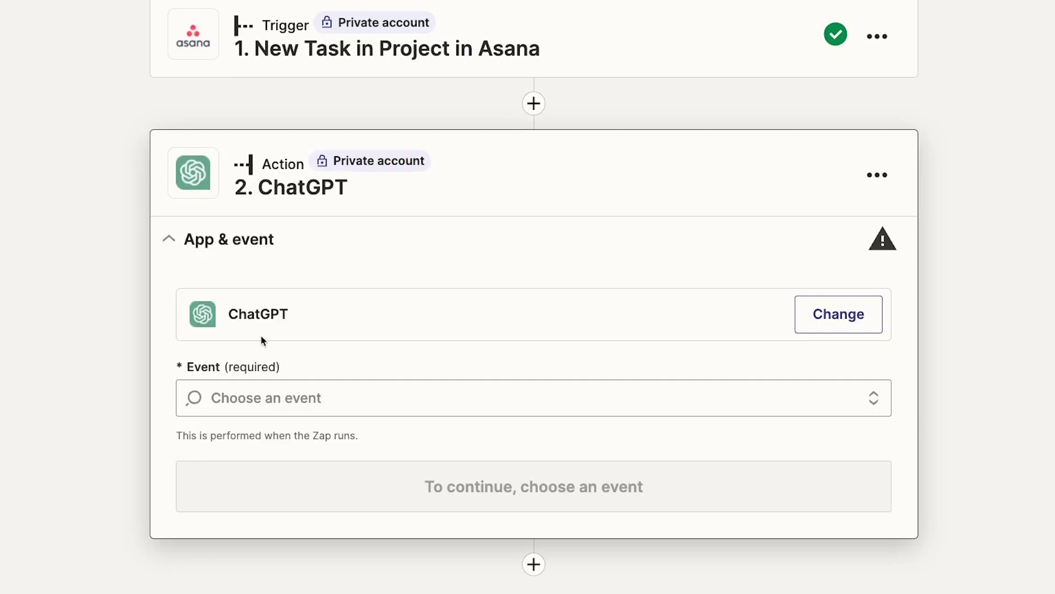
pyautogui.click(330, 388)
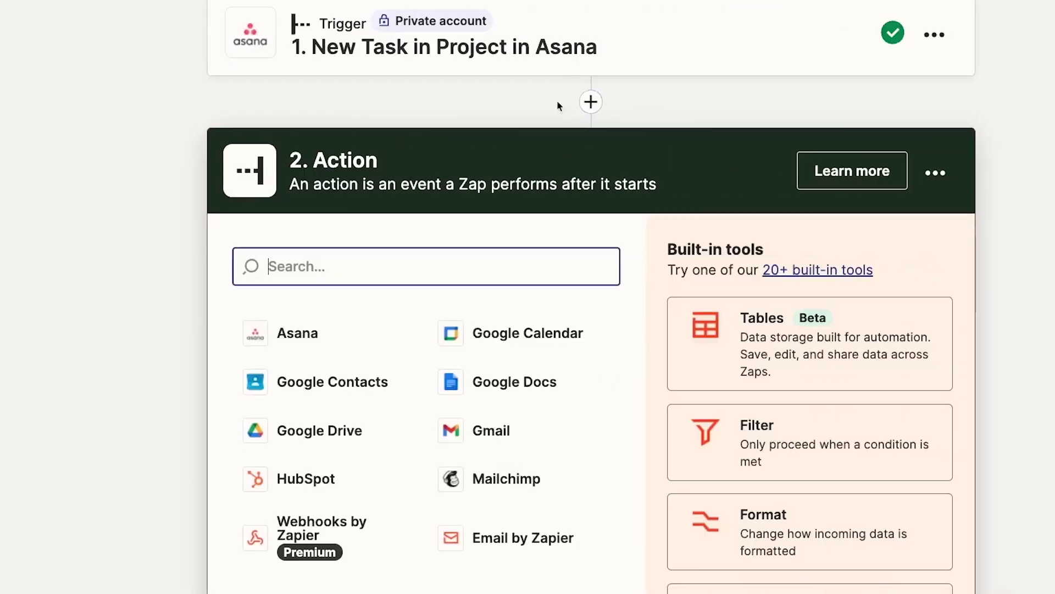
# Search for OpenAI as the app for the second step's action and select it.
pyautogui.write('opena')
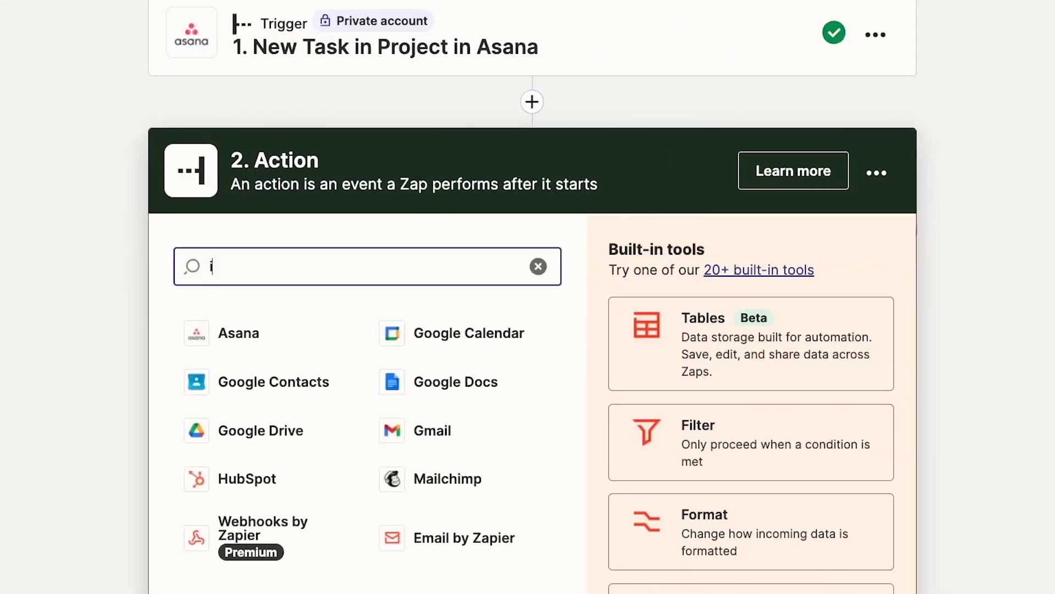
pyautogui.click(350, 333)
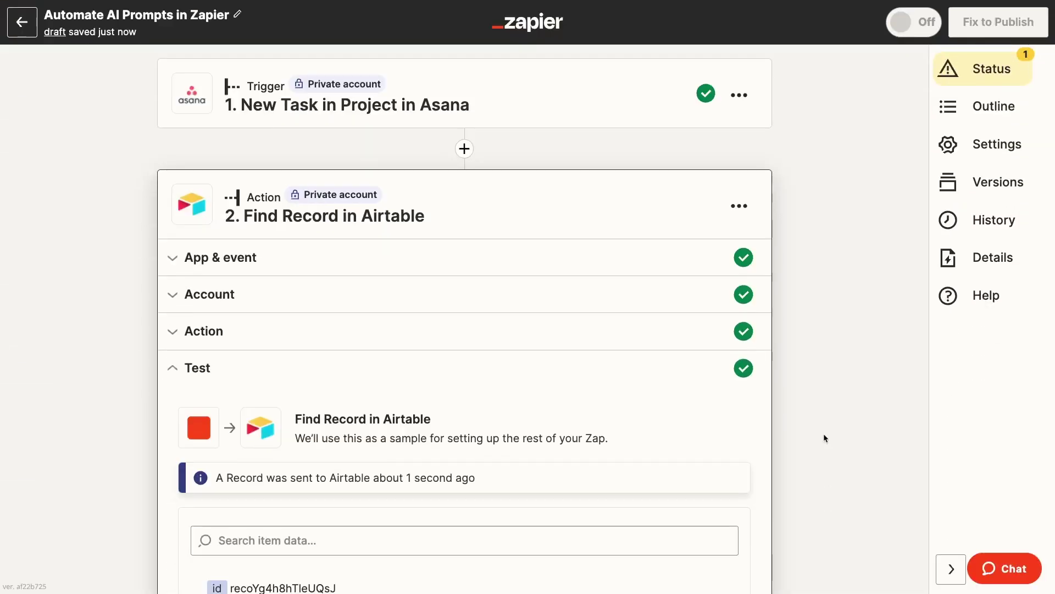
# Open the draft's New Task in Project trigger and inspect its event and trigger settings.
pyautogui.click(583, 112)
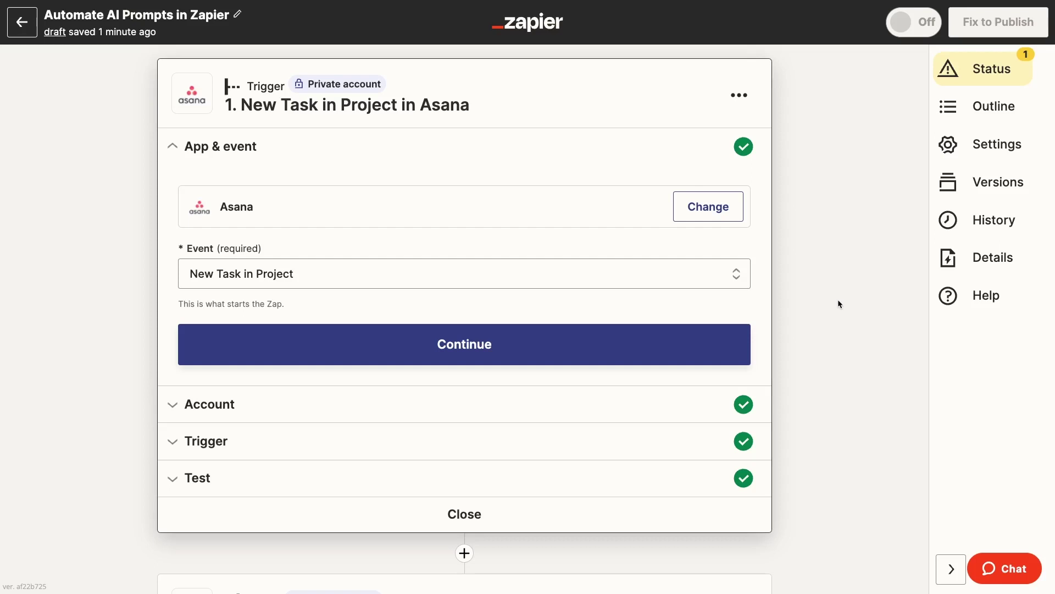
pyautogui.click(709, 449)
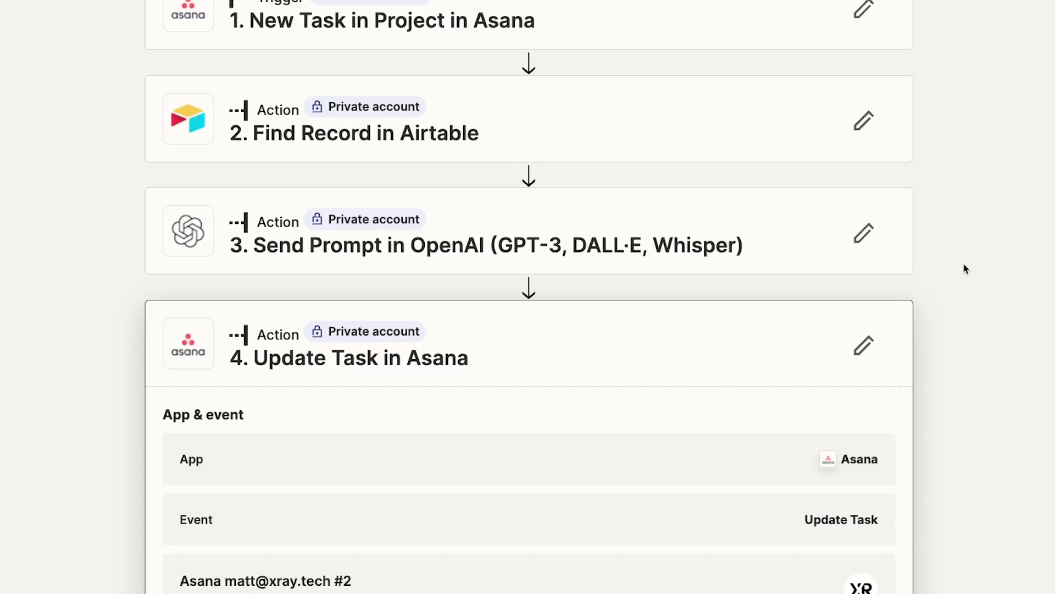
# Review the published Zap's OpenAI prompt and model parameters, and open its Update Task in Asana step.
pyautogui.click(738, 246)
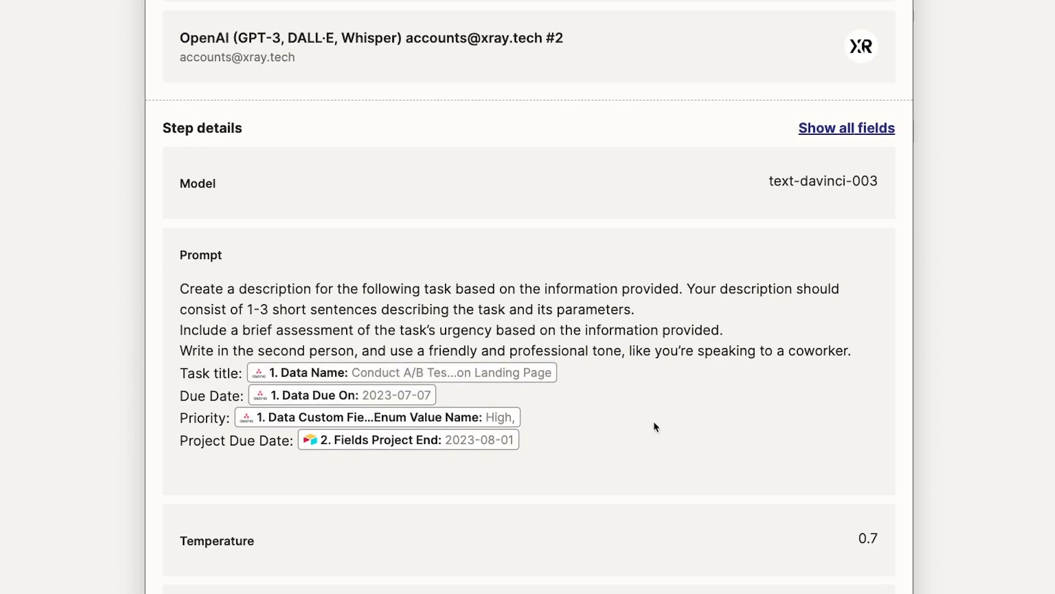
pyautogui.scroll(-8, 654, 427)
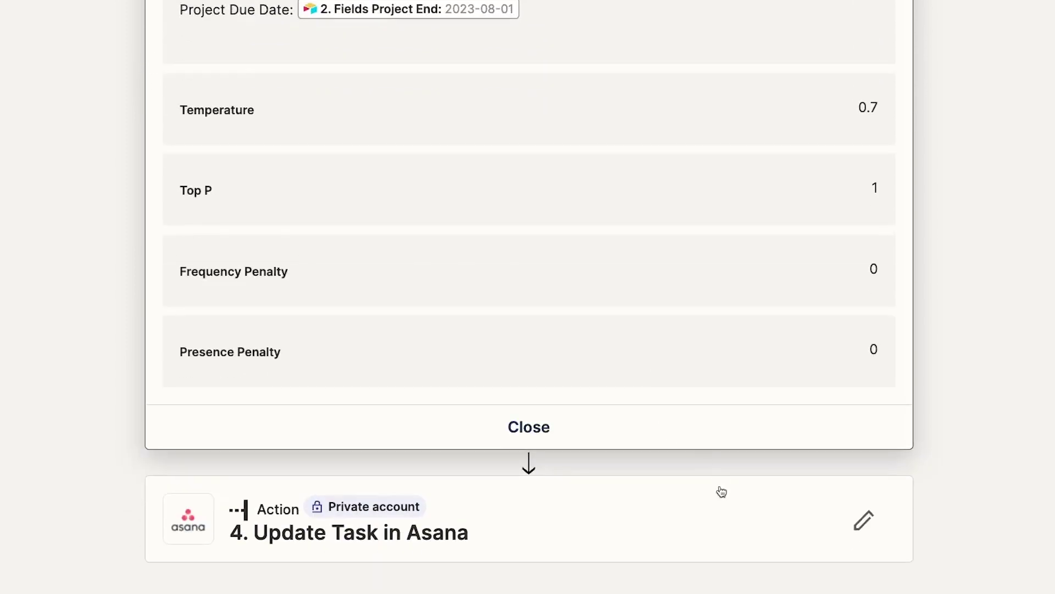
pyautogui.click(706, 515)
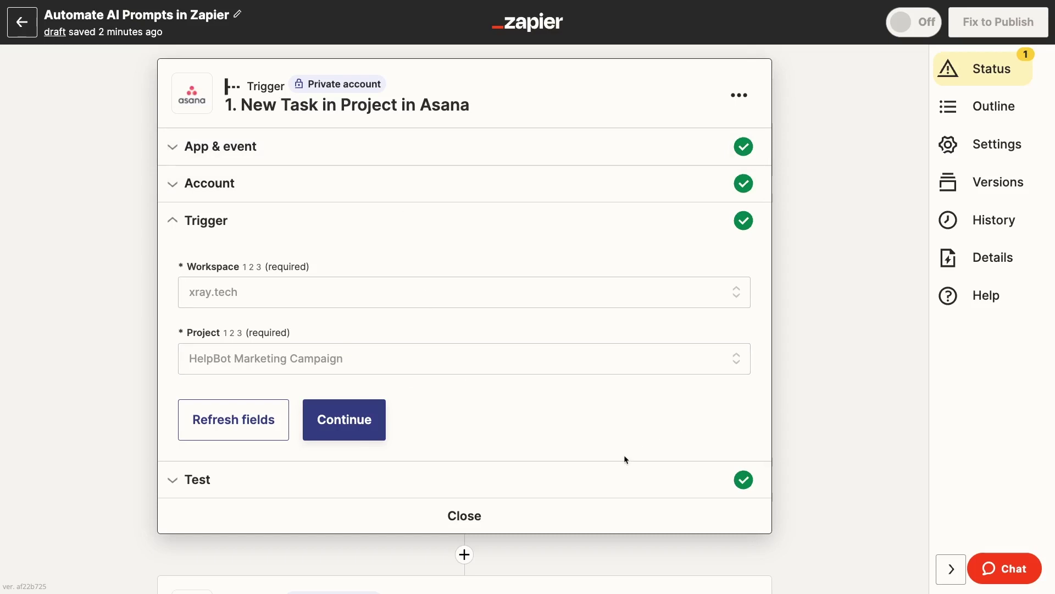
# Open the Asana trigger's test section and examine the Task A sample record.
pyautogui.click(619, 480)
pyautogui.scroll(-3, 855, 440)
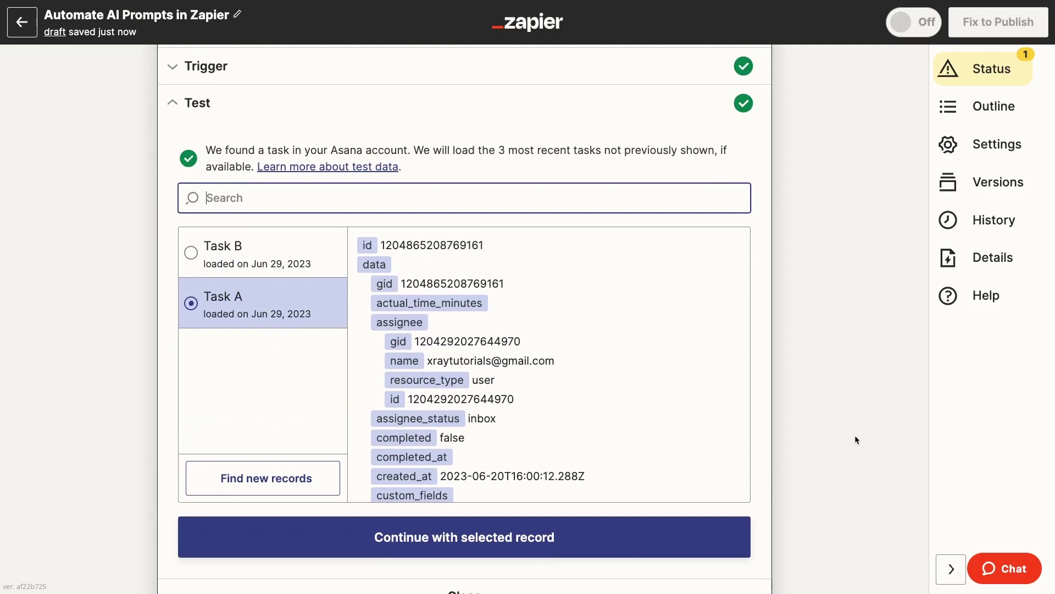
pyautogui.scroll(-4, 856, 439)
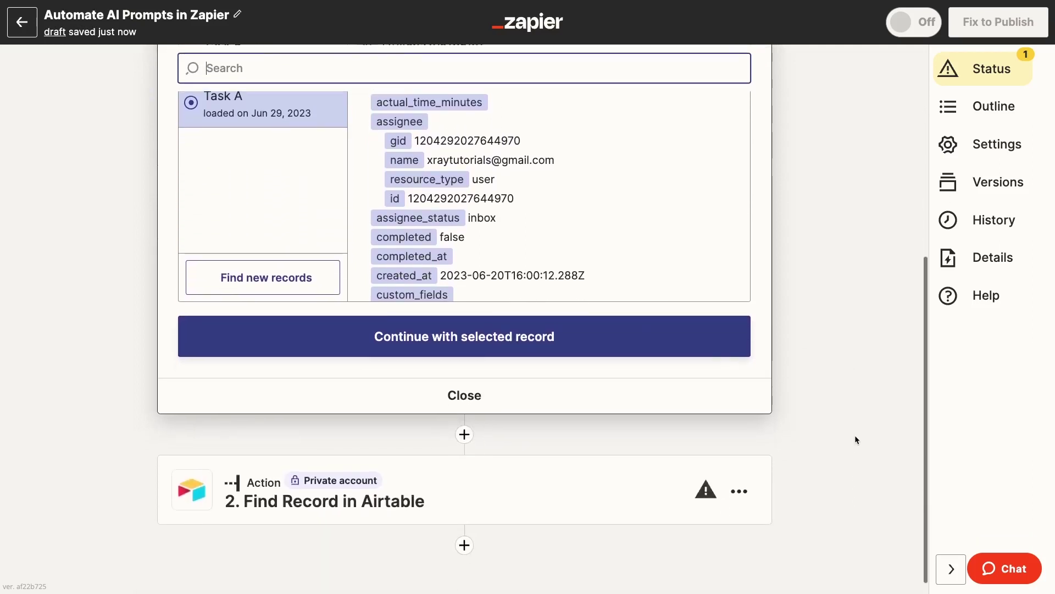
# Review the draft's Find Record in Airtable step, covering its search configuration and the test record's fields.
pyautogui.click(615, 489)
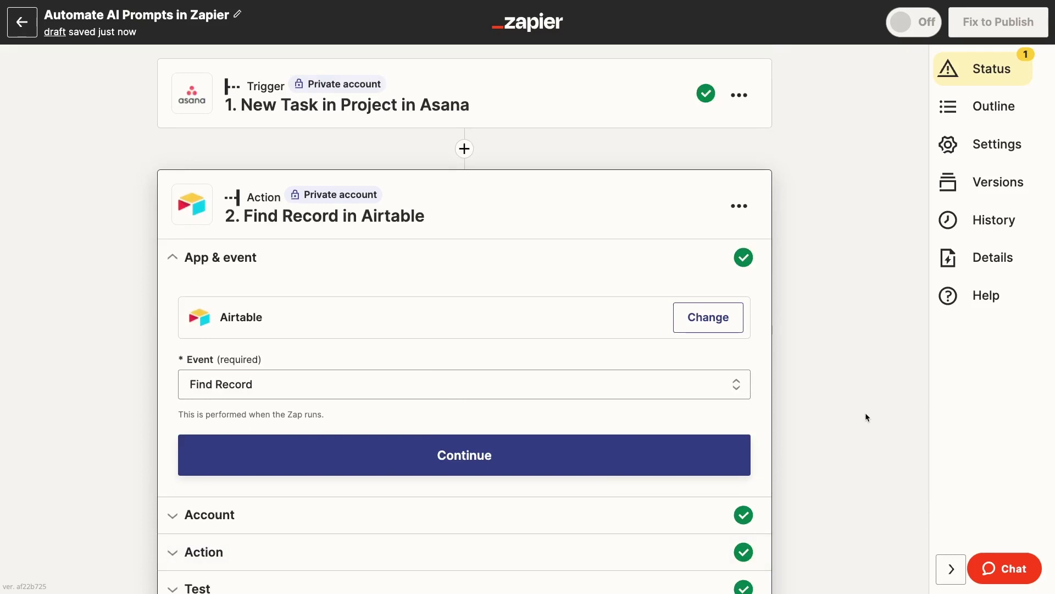
pyautogui.click(643, 470)
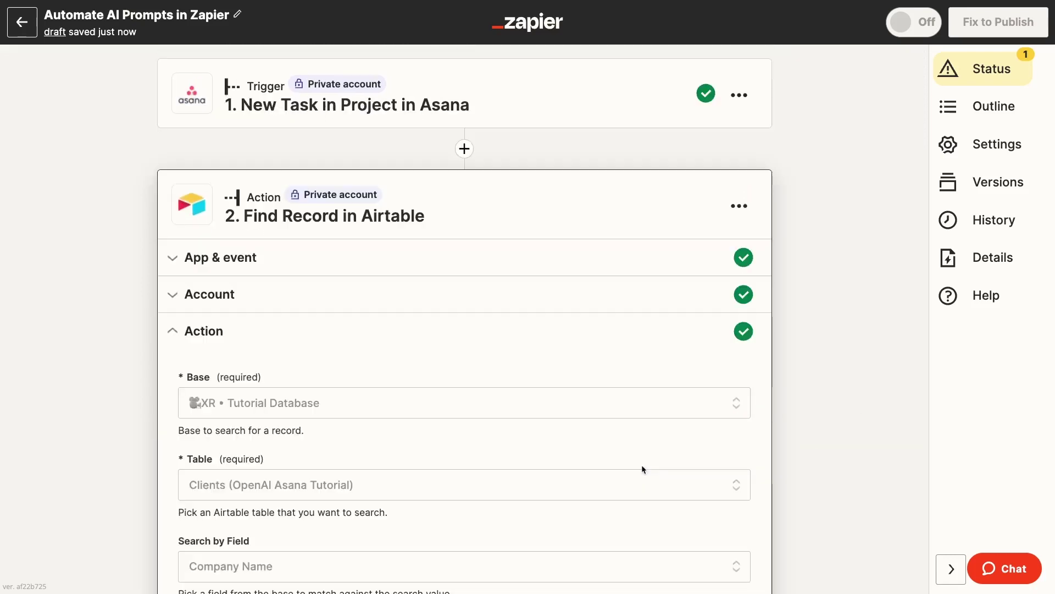
pyautogui.scroll(-5, 861, 427)
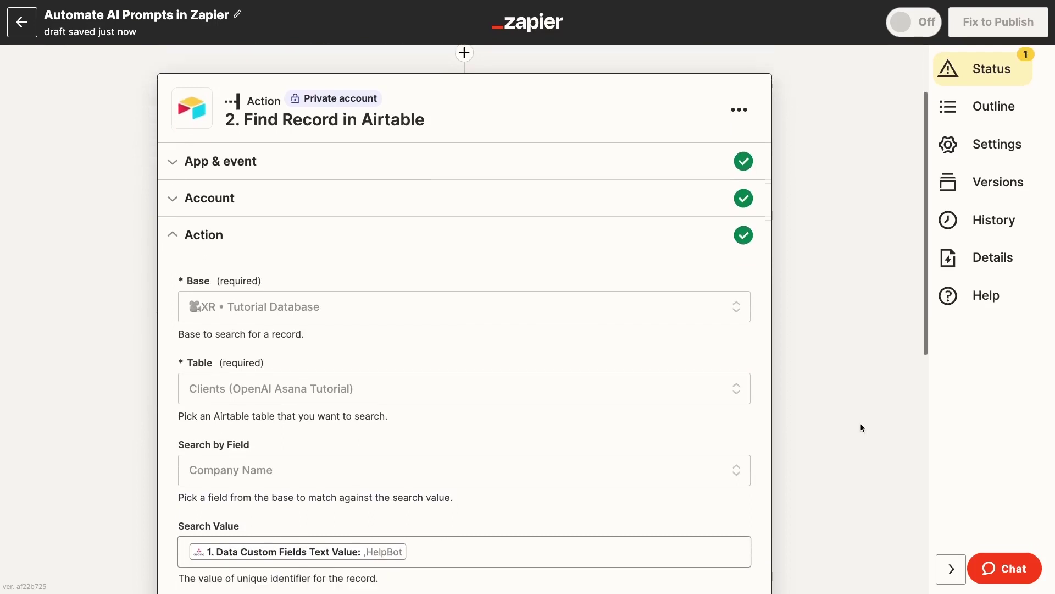
pyautogui.scroll(-1, 861, 424)
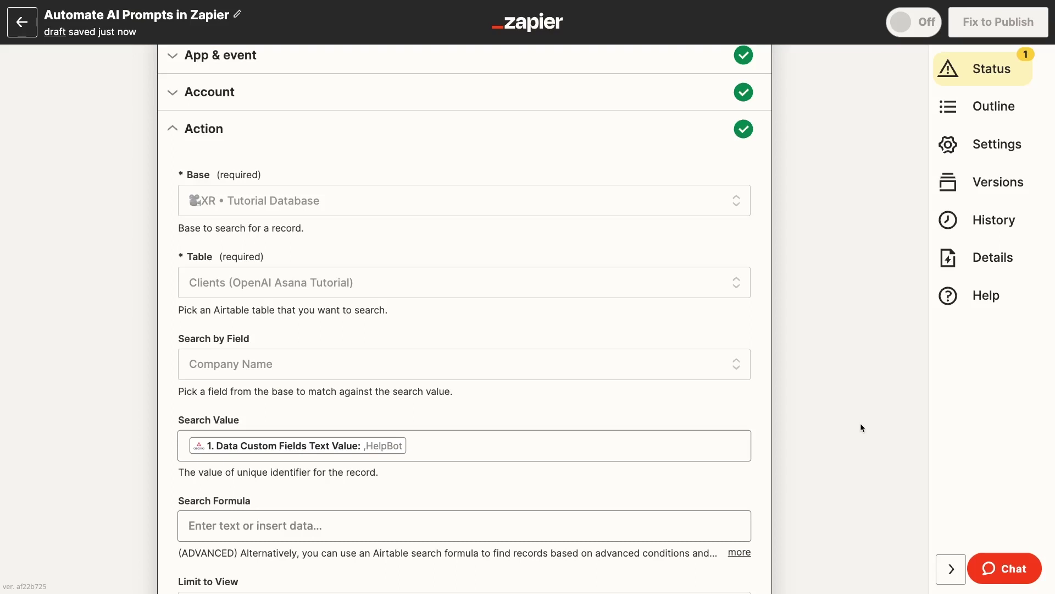
pyautogui.scroll(-7, 861, 428)
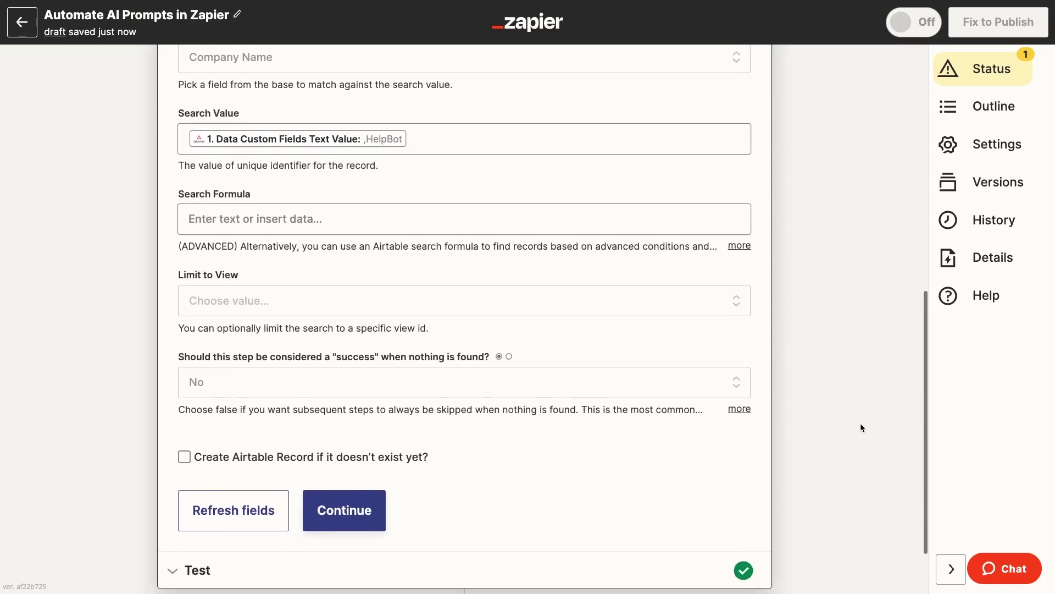
pyautogui.click(682, 495)
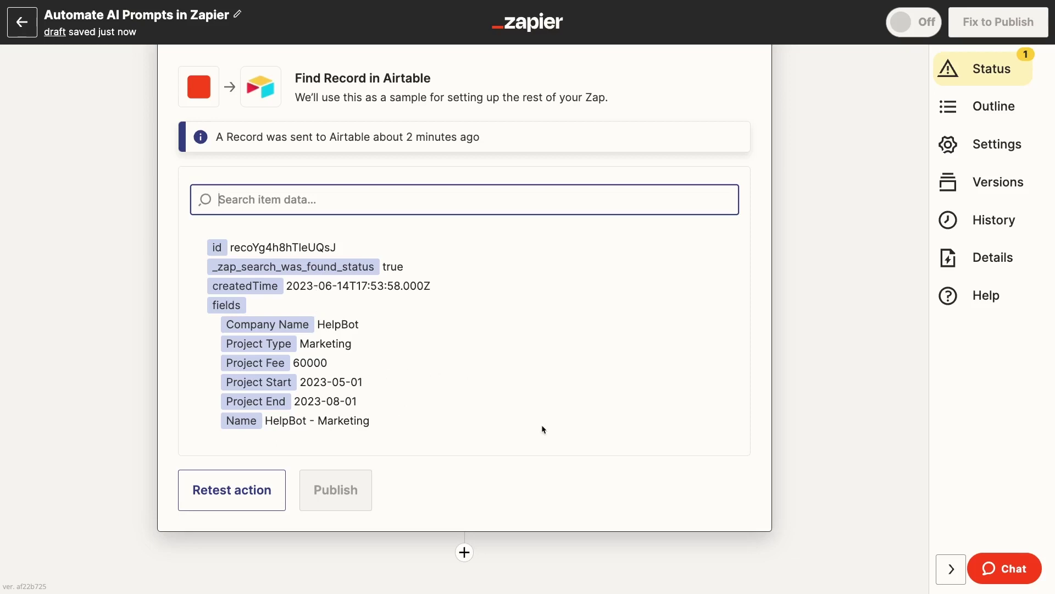
# Add a third action after the Airtable step using the OpenAI (GPT-3, DALL·E, Whisper) app.
pyautogui.click(465, 552)
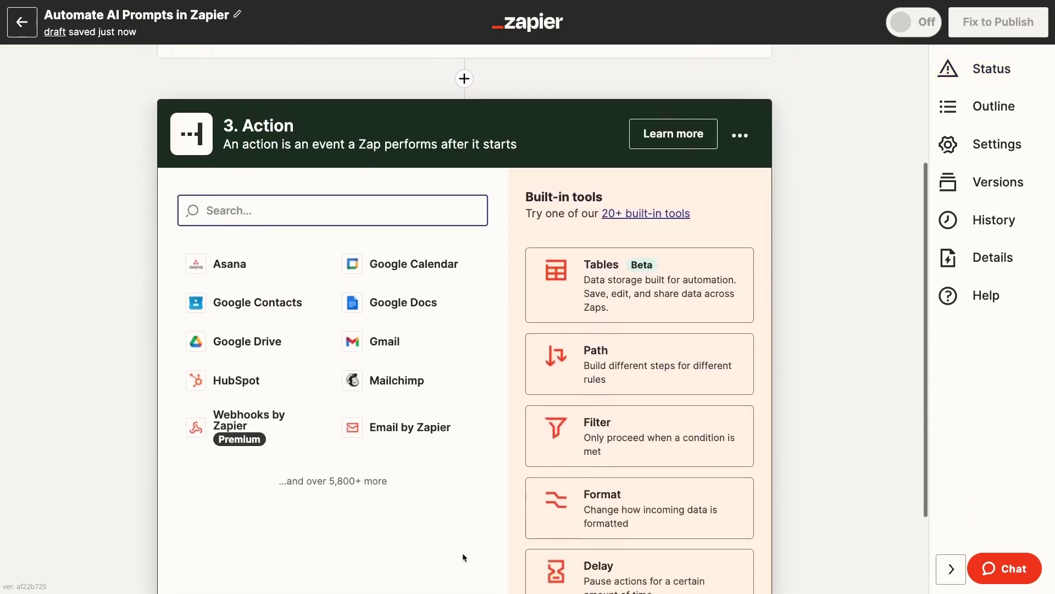
pyautogui.write('openai')
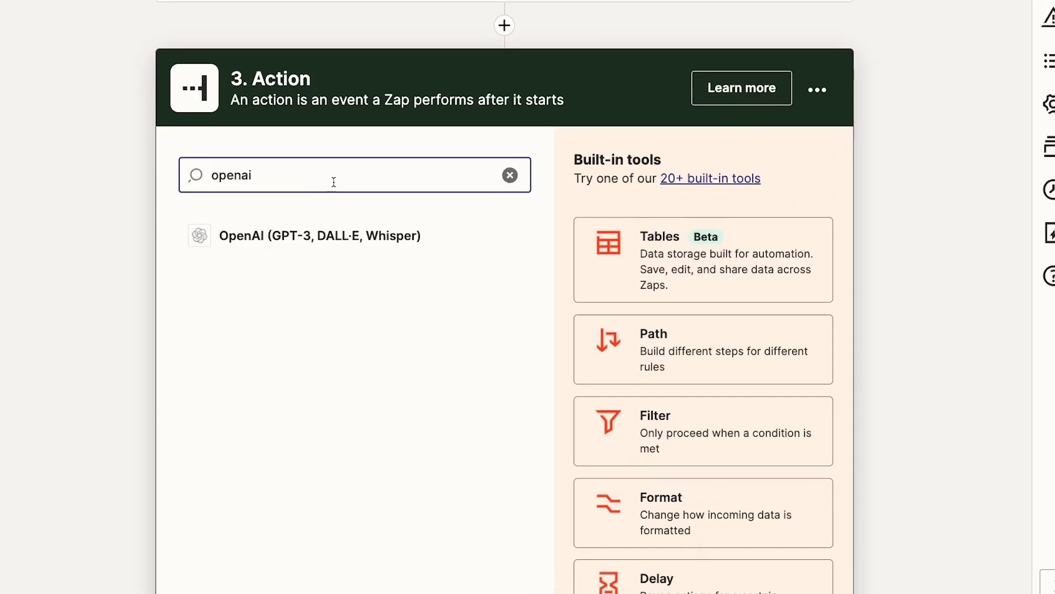
pyautogui.click(296, 238)
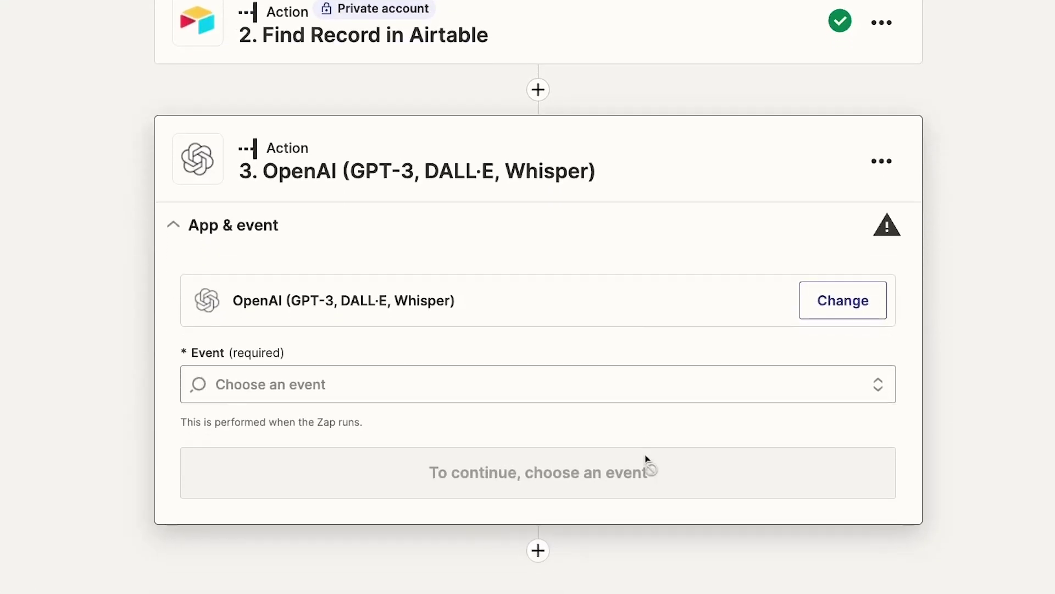
# Set the OpenAI action's event to Send Prompt and continue to the account setup.
pyautogui.click(627, 391)
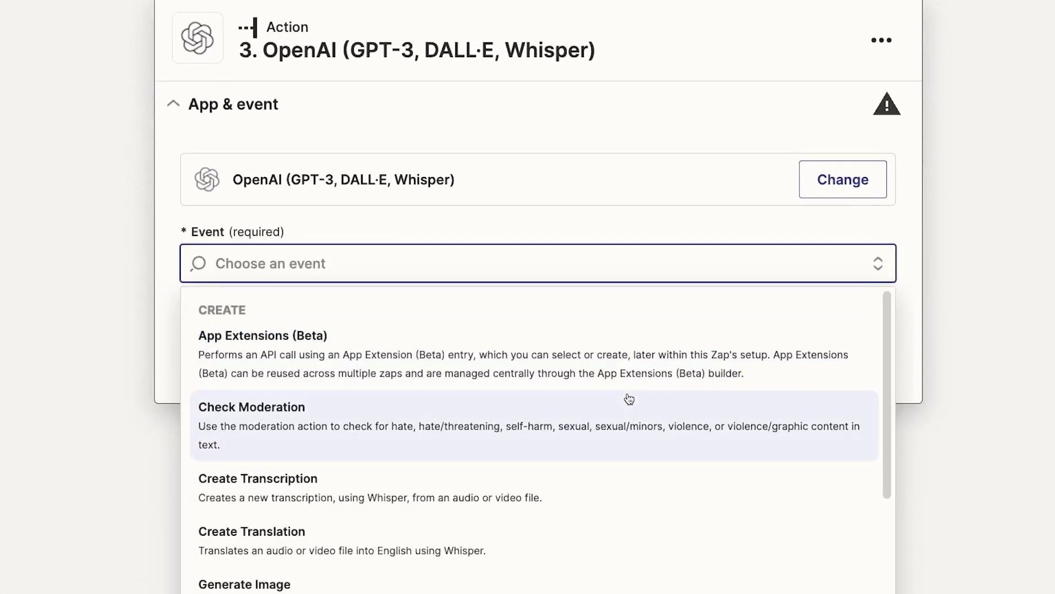
pyautogui.scroll(-3, 624, 404)
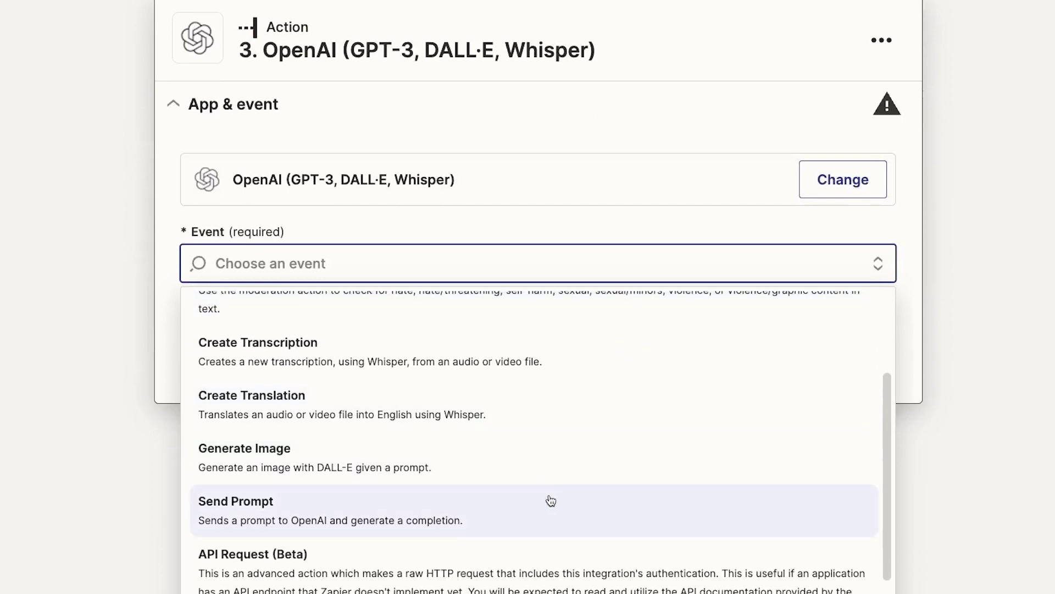
pyautogui.click(553, 496)
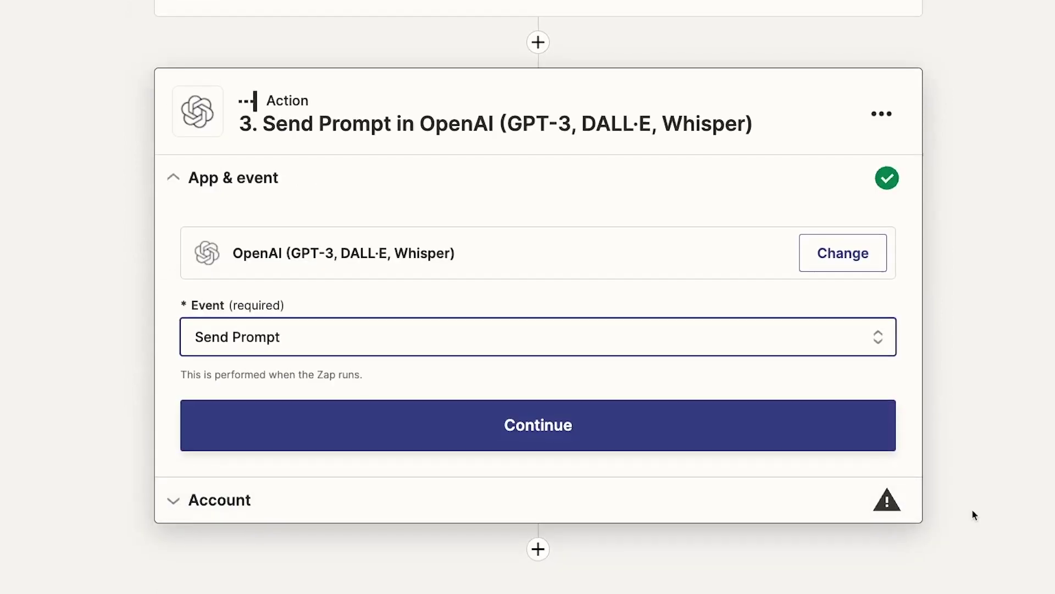
pyautogui.click(826, 443)
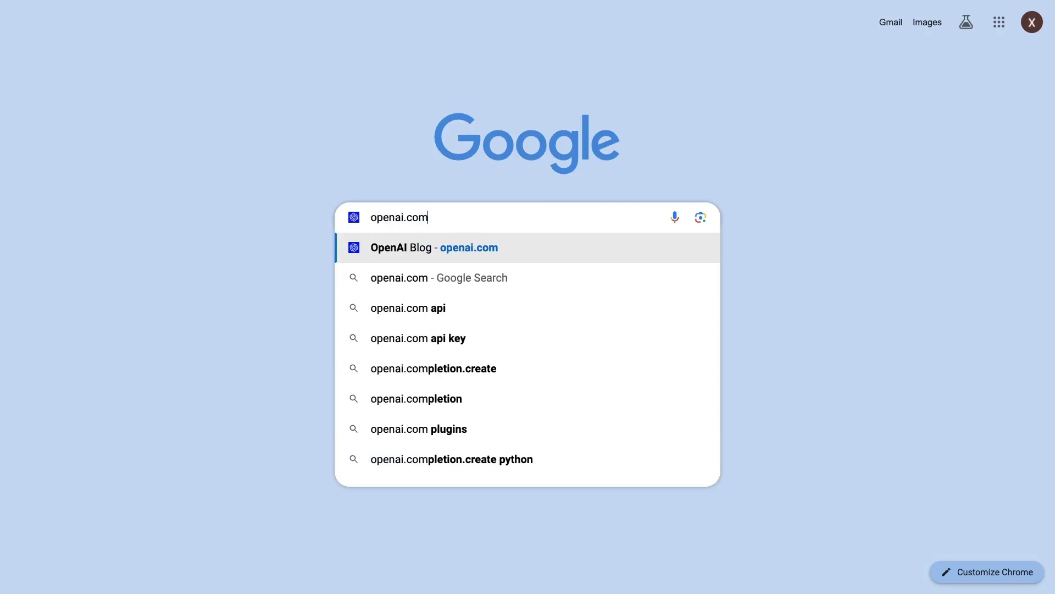
# Open openai.com in the browser and review the pricing of the GPT-4 and Chat language models.
pyautogui.press('Return')
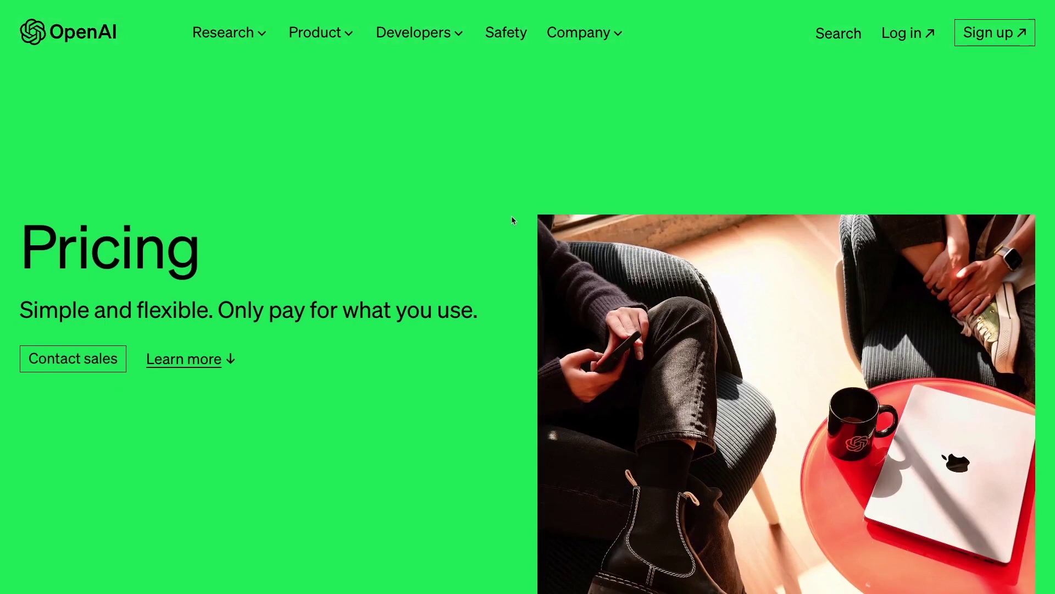
pyautogui.scroll(-10, 511, 220)
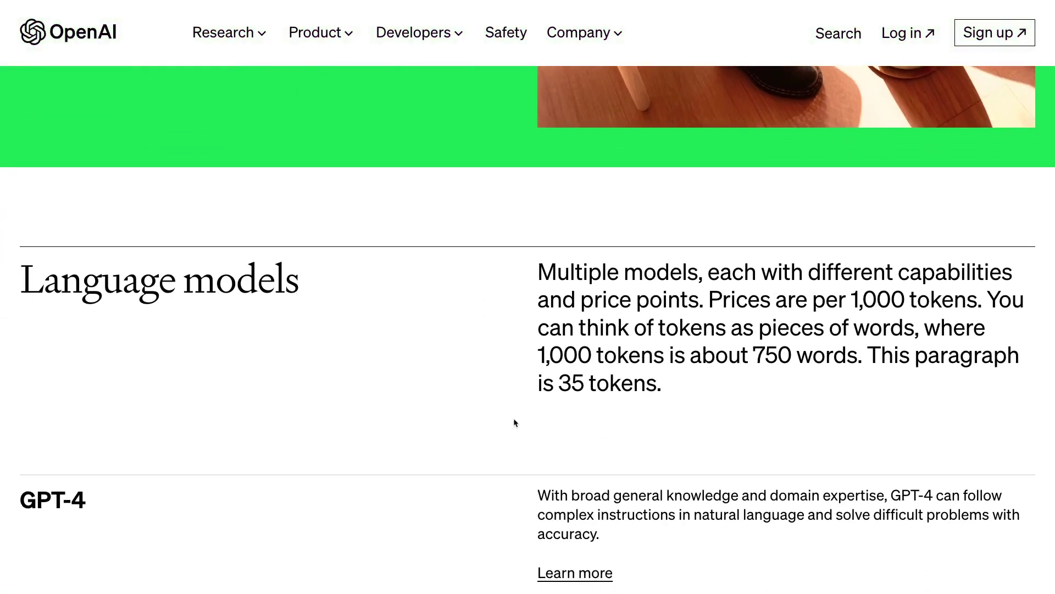
pyautogui.scroll(-5, 515, 422)
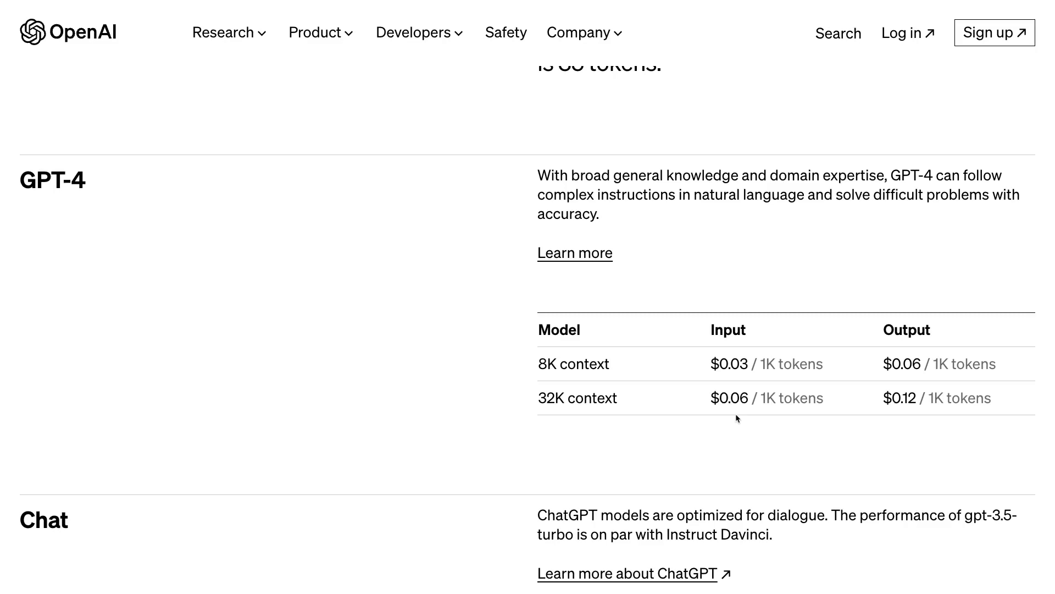
pyautogui.scroll(-4, 735, 418)
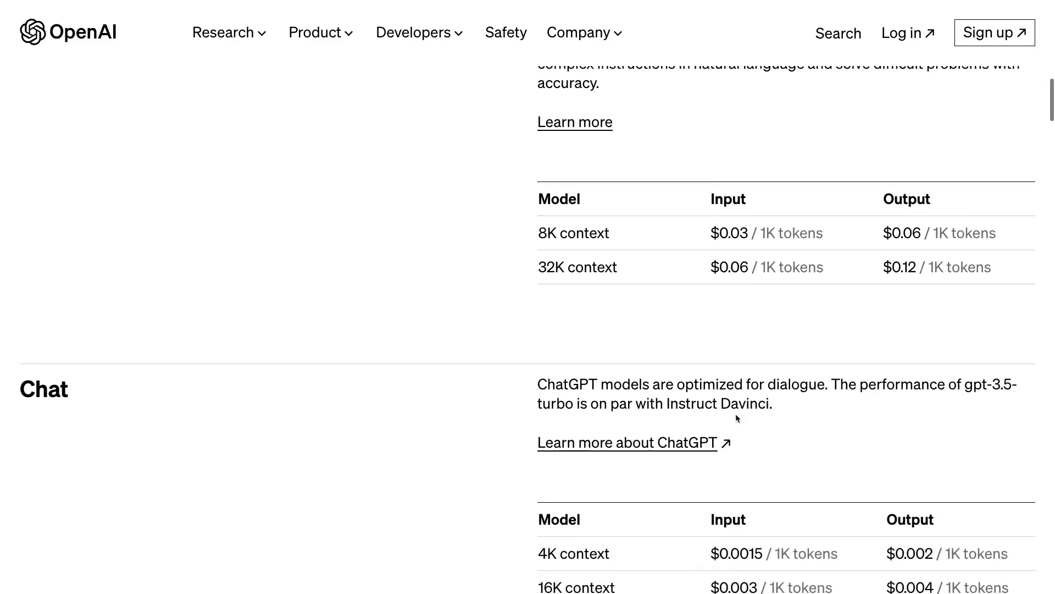
pyautogui.scroll(-8, 736, 418)
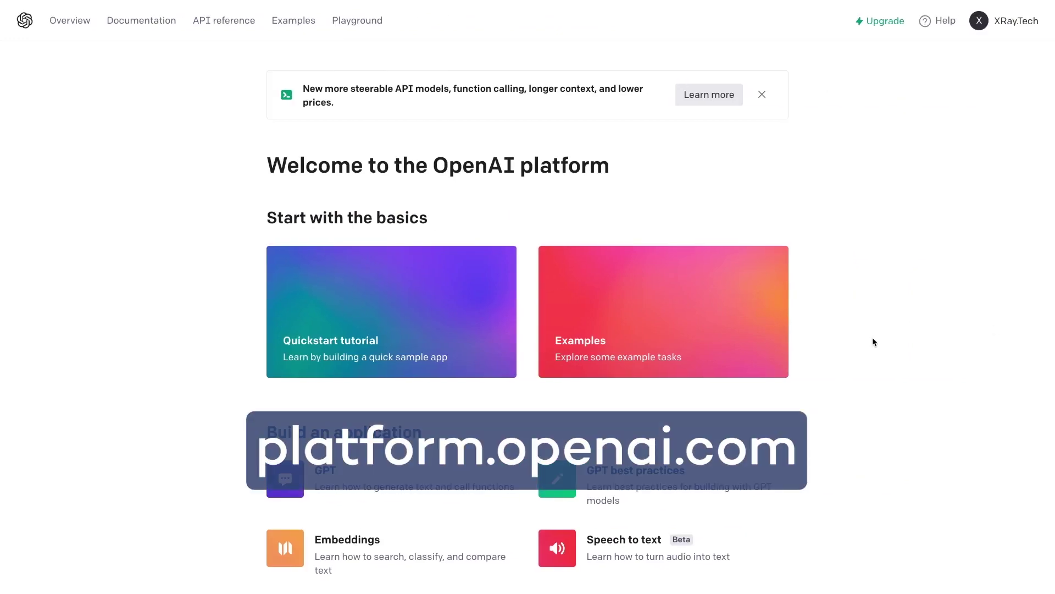
# On the OpenAI platform, create a new secret API key named "Zapier ChatGPT Key" and copy it.
pyautogui.click(1000, 23)
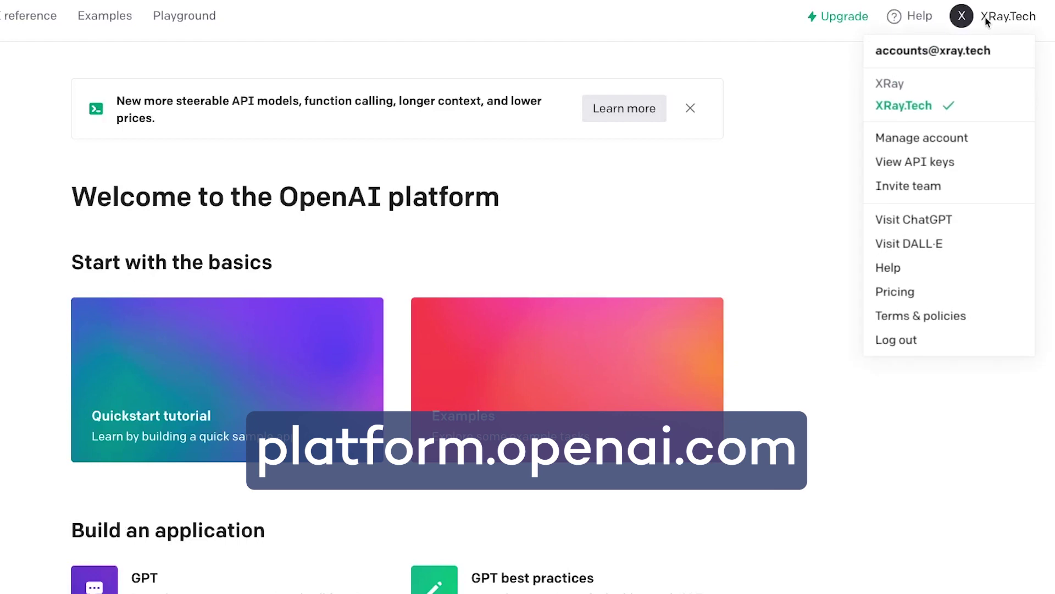
pyautogui.click(922, 163)
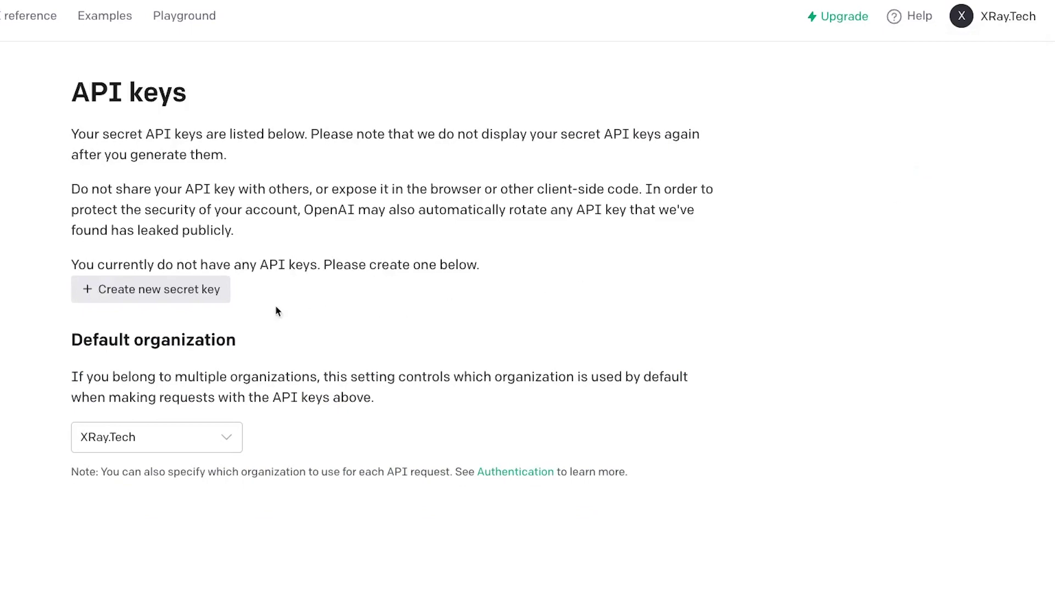
pyautogui.click(204, 298)
pyautogui.write('Zapier ChatGPT Key')
pyautogui.click(548, 416)
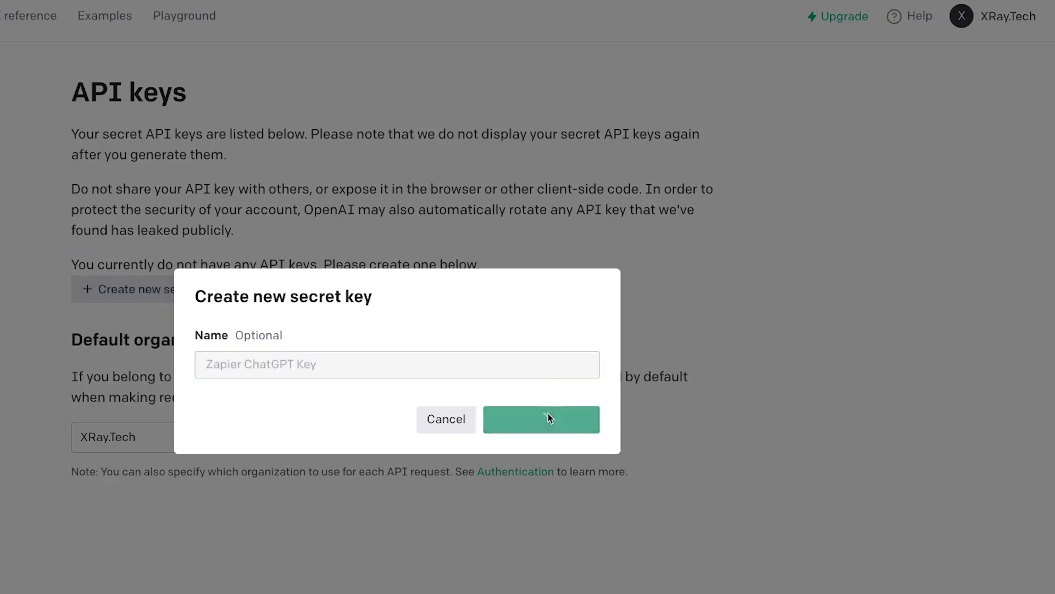
pyautogui.click(582, 390)
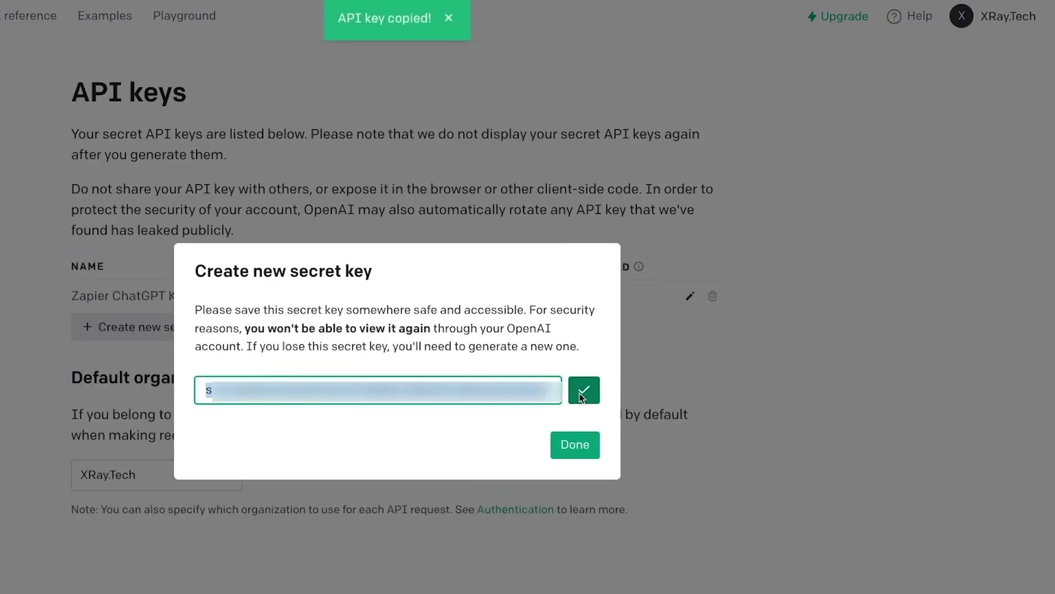
# Back in Zapier, connect a new OpenAI account to the Send Prompt step with the copied API key and continue to the action setup.
pyautogui.hotkey('ctrl', 'Right')
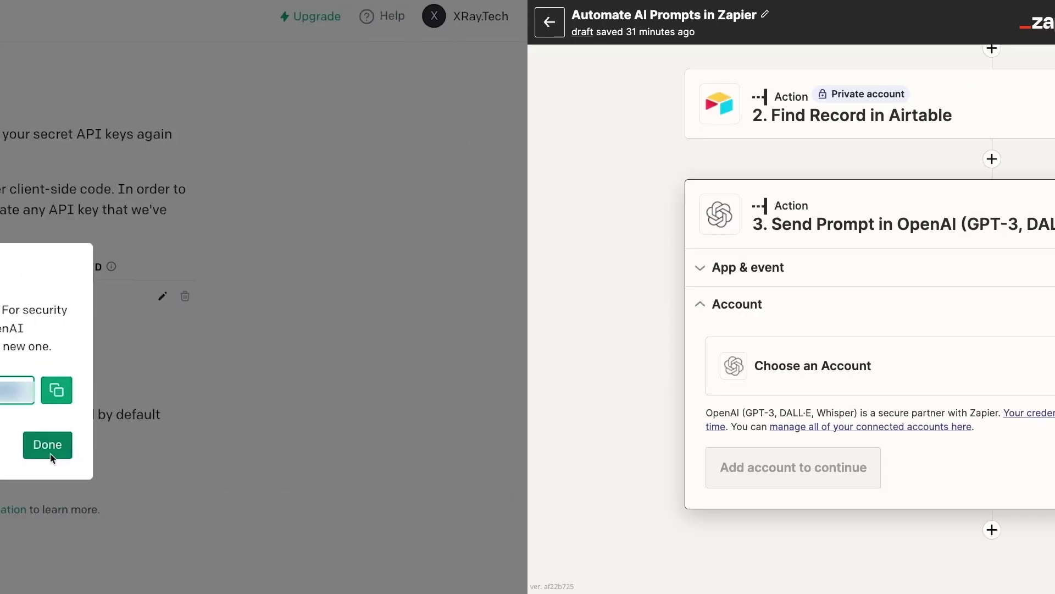
pyautogui.click(708, 367)
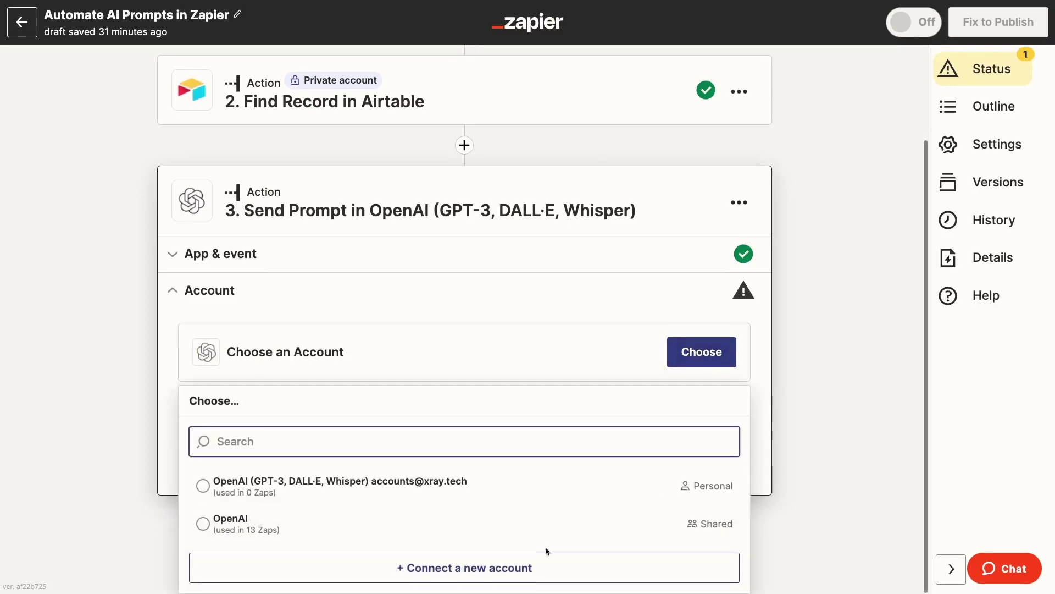
pyautogui.click(531, 566)
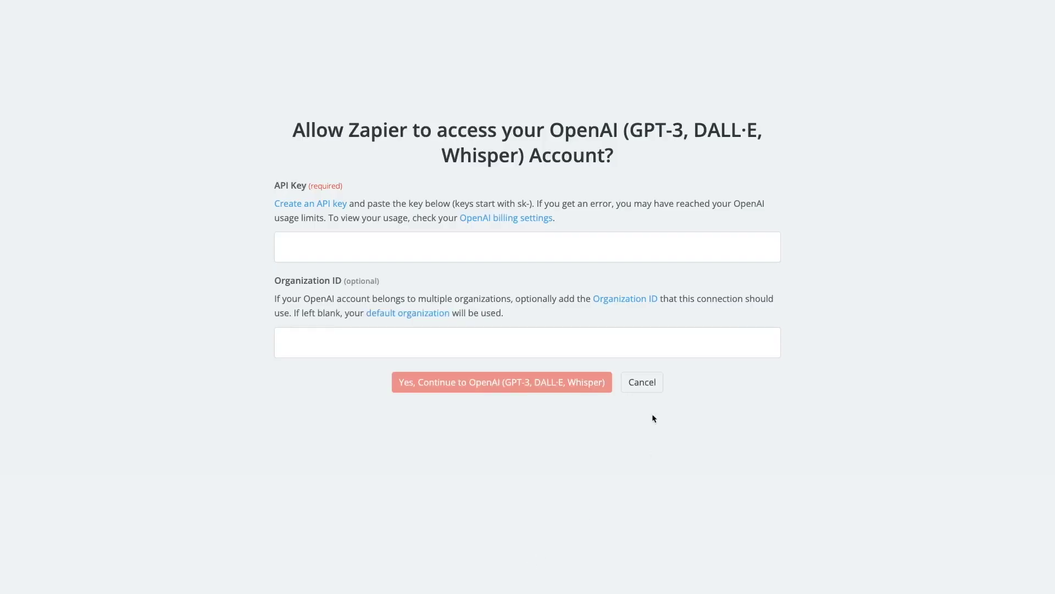
pyautogui.click(618, 258)
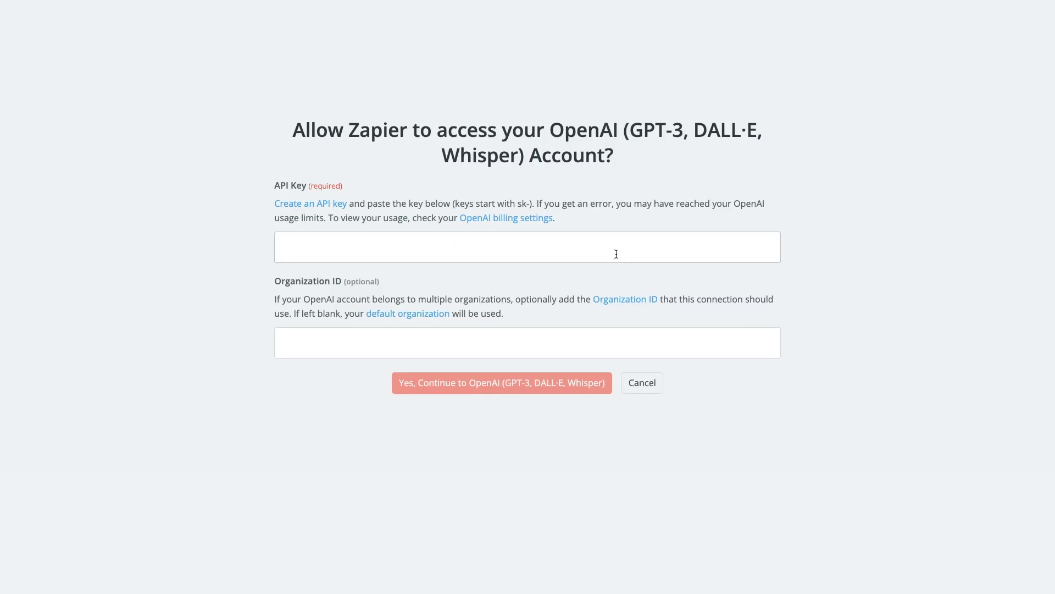
pyautogui.hotkey('ctrl', 'v')
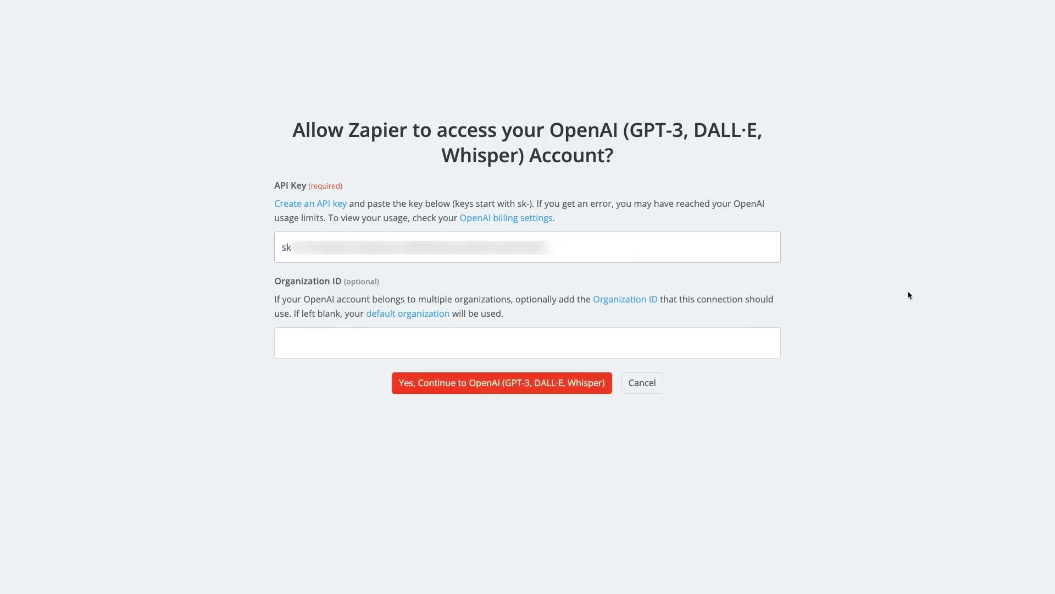
pyautogui.click(578, 390)
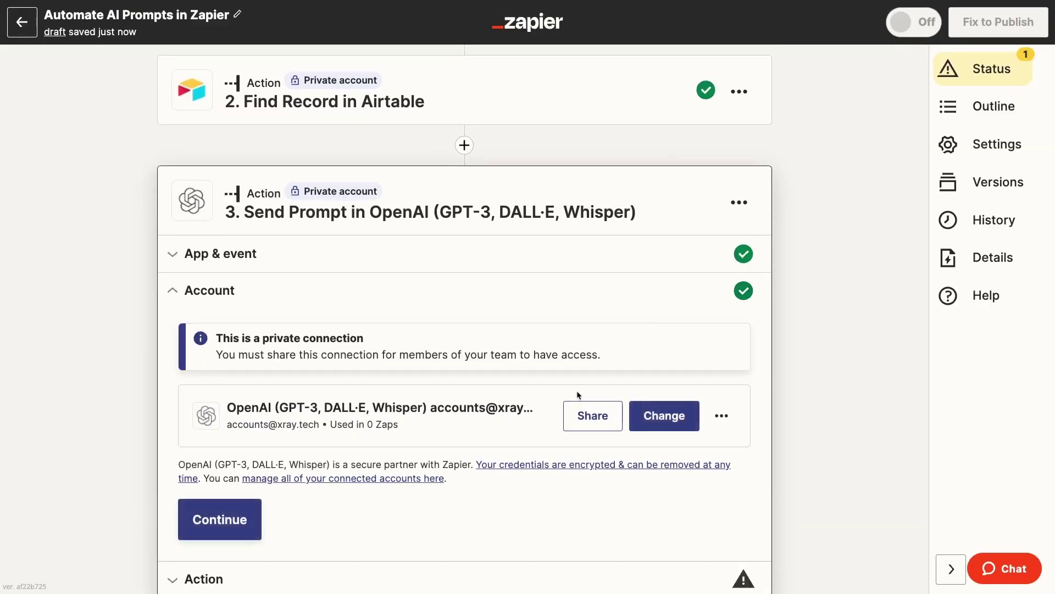
pyautogui.click(247, 528)
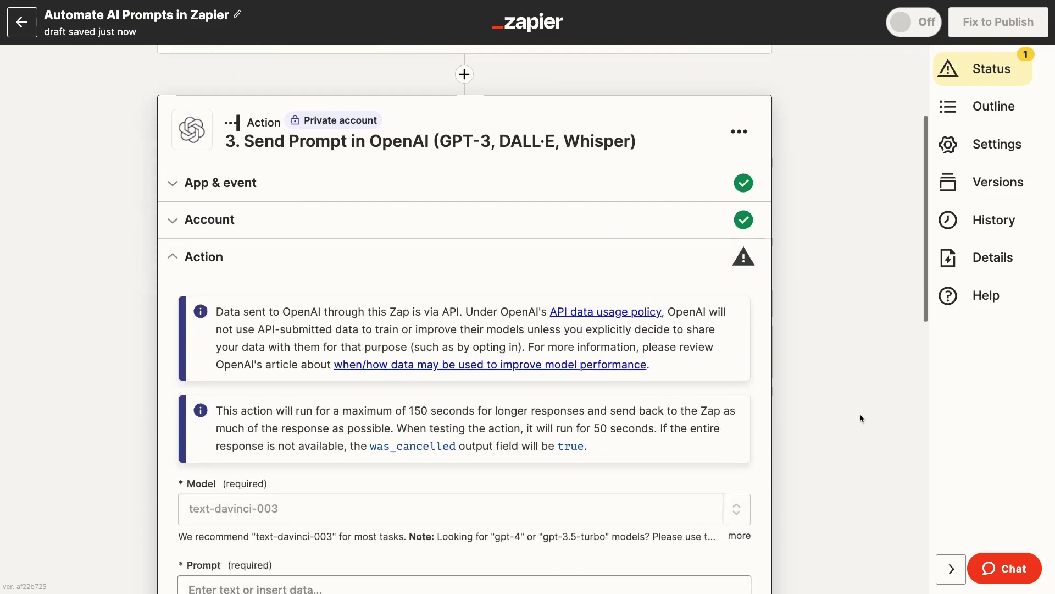
# Examine the Send Prompt action's fields and the list of available models, leaving the model choice as it is.
pyautogui.scroll(-3, 860, 414)
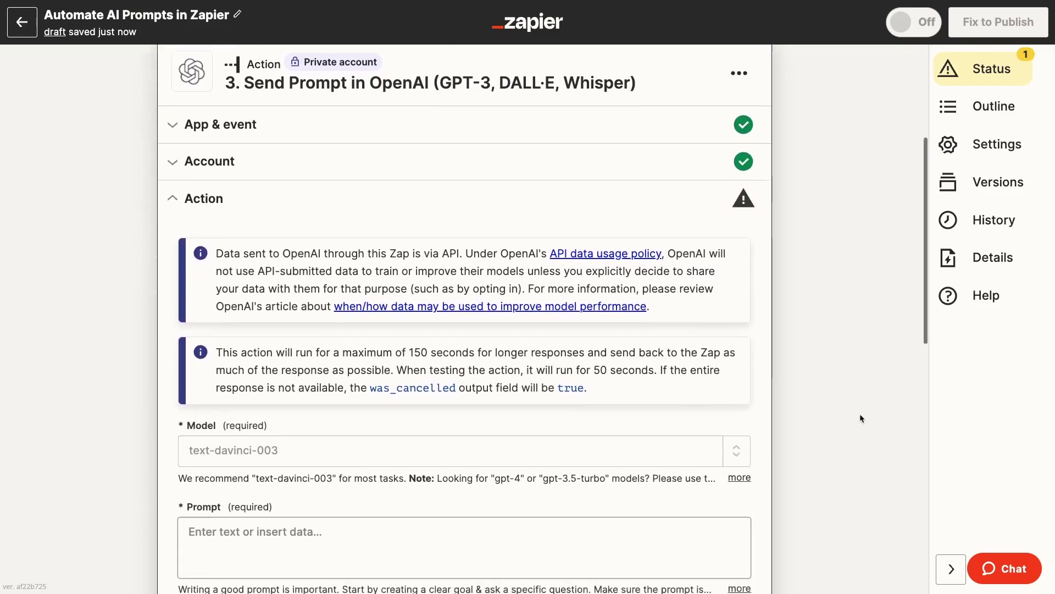
pyautogui.scroll(-2, 860, 413)
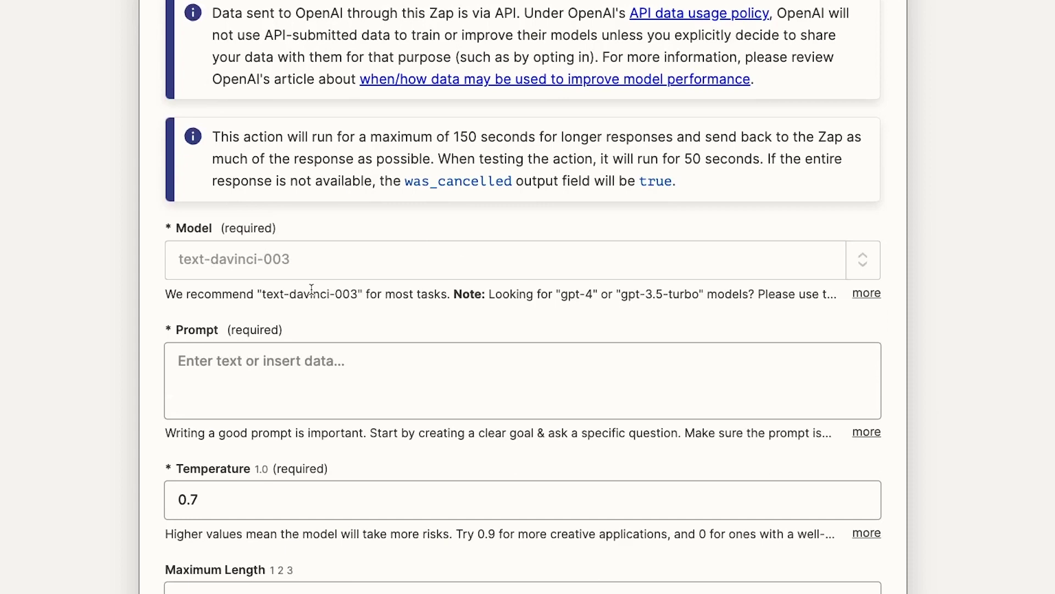
pyautogui.click(308, 265)
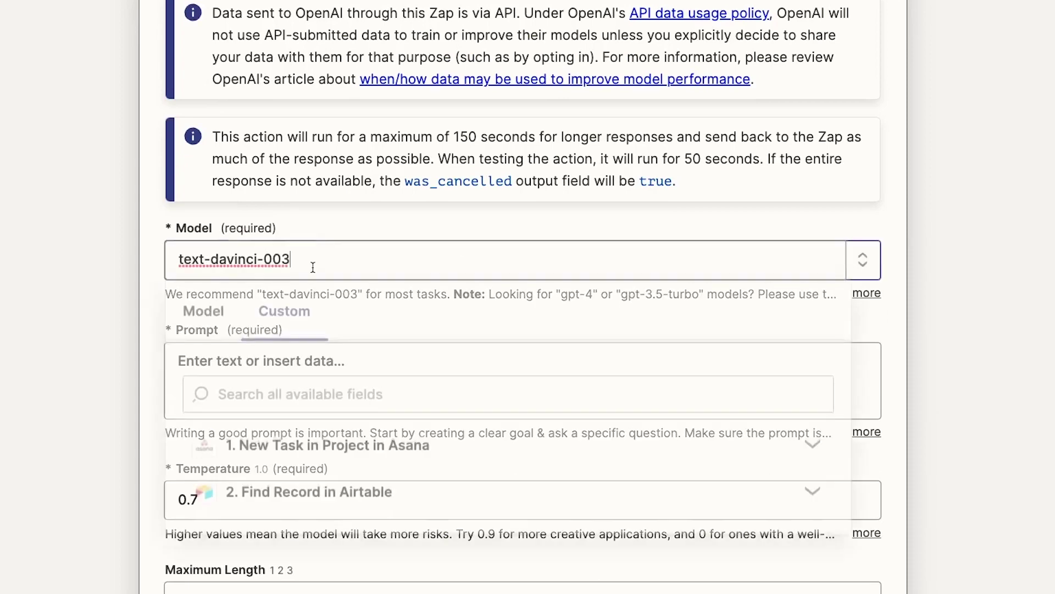
pyautogui.click(214, 317)
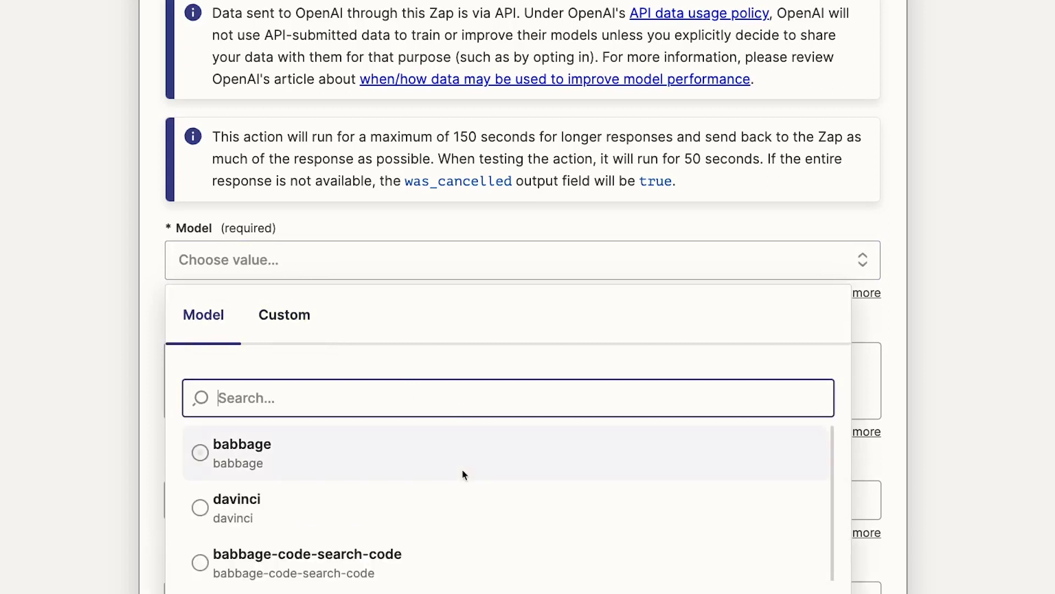
pyautogui.scroll(-3, 462, 468)
pyautogui.scroll(-3, 450, 515)
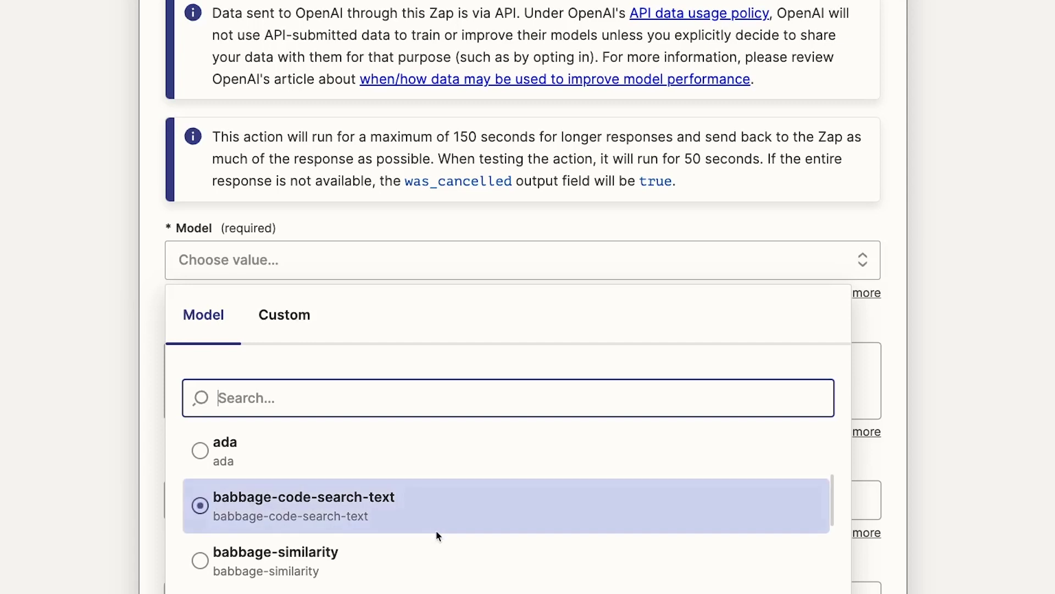
pyautogui.scroll(-1, 432, 535)
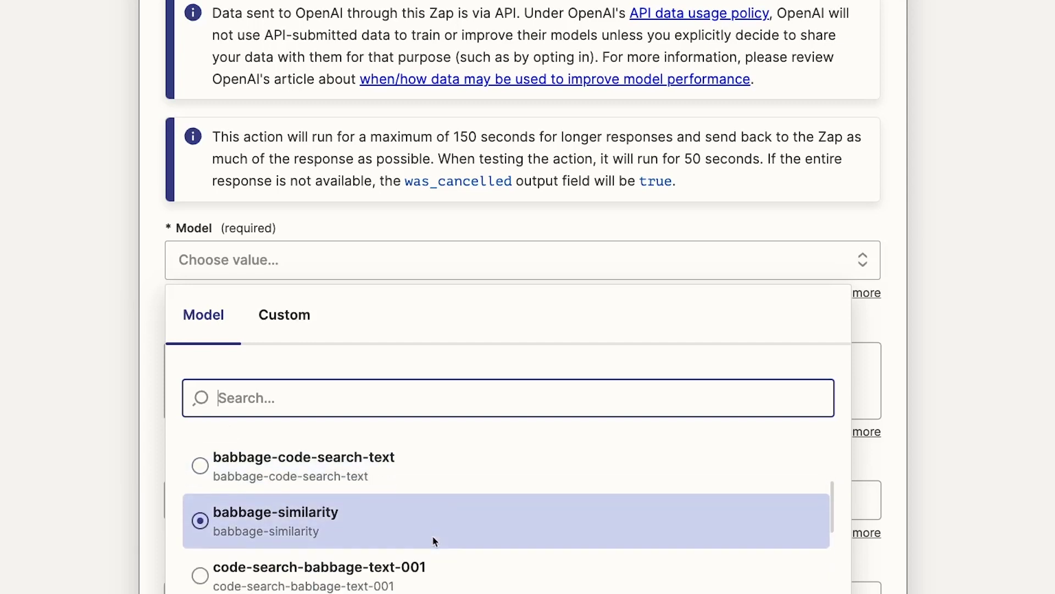
pyautogui.click(933, 424)
pyautogui.scroll(-2, 965, 418)
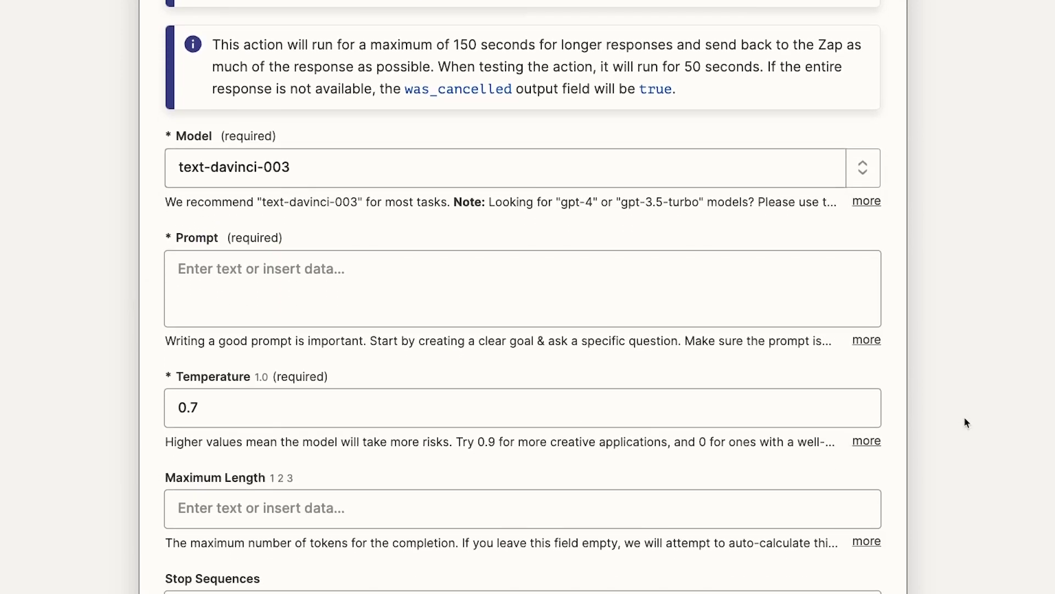
# Paste prompt instructions requesting a 1-3 sentence task description with a brief urgency assessment, in second person and a friendly, professional tone.
pyautogui.click(541, 272)
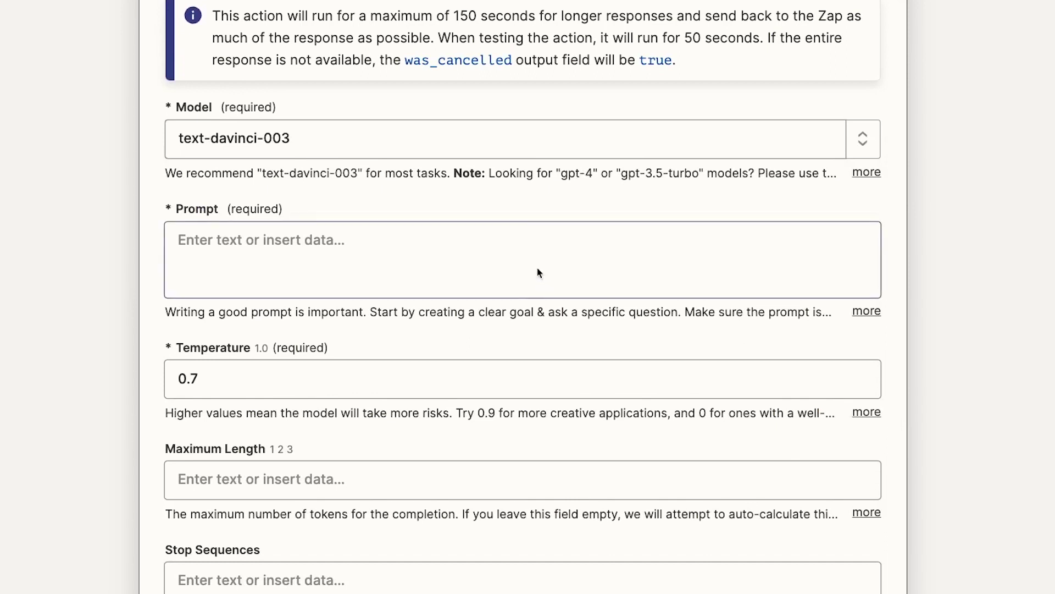
pyautogui.click(556, 249)
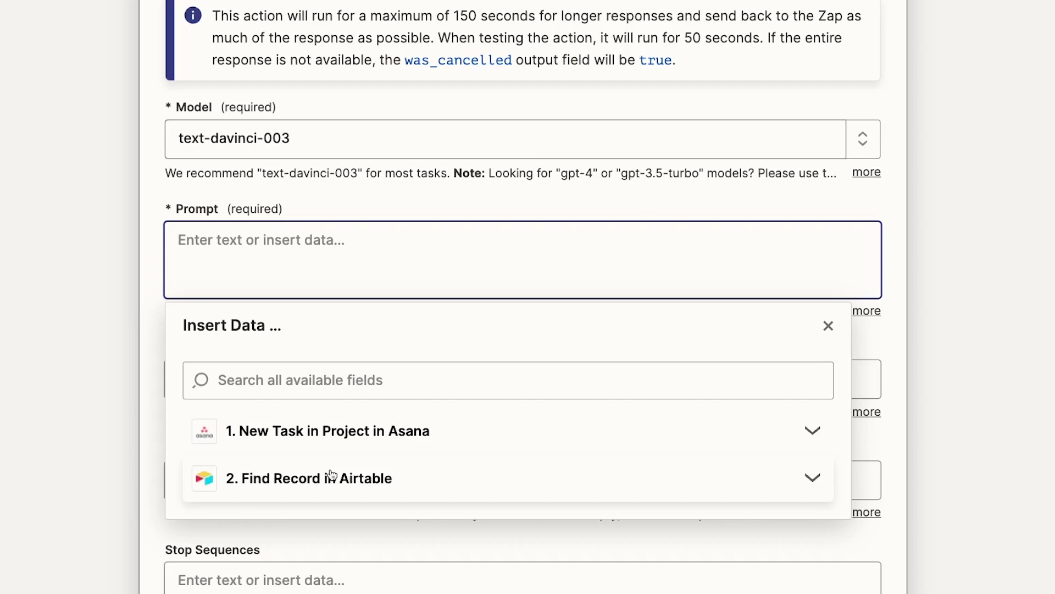
pyautogui.hotkey('ctrl', 'v')
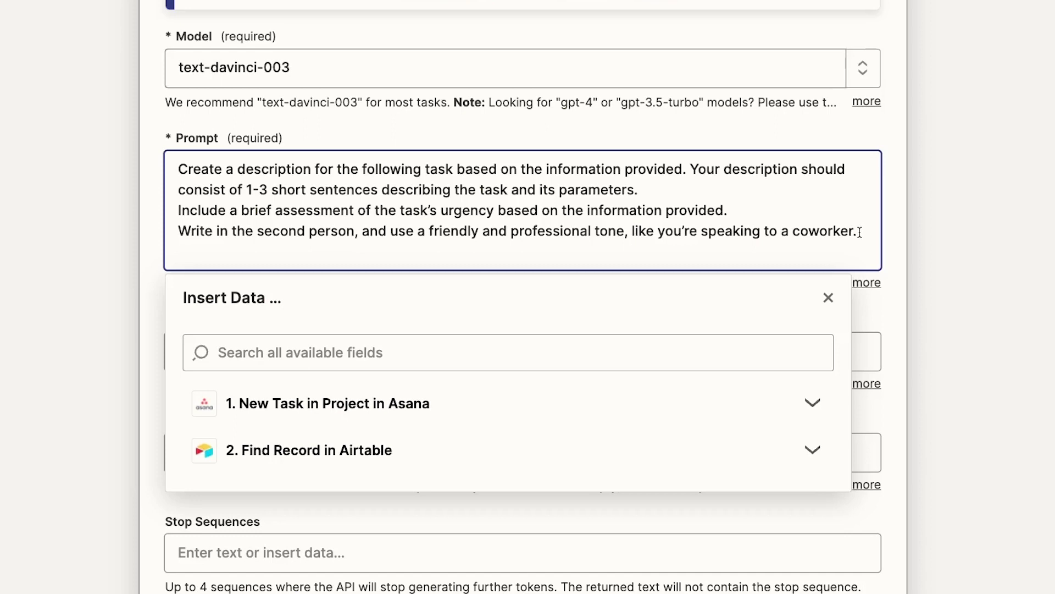
# Add to the prompt a "Task title:" line with Asana's Data Name field and a "Due Date:" line with its Data Due On field.
pyautogui.press('Return')
pyautogui.write('Task title:')
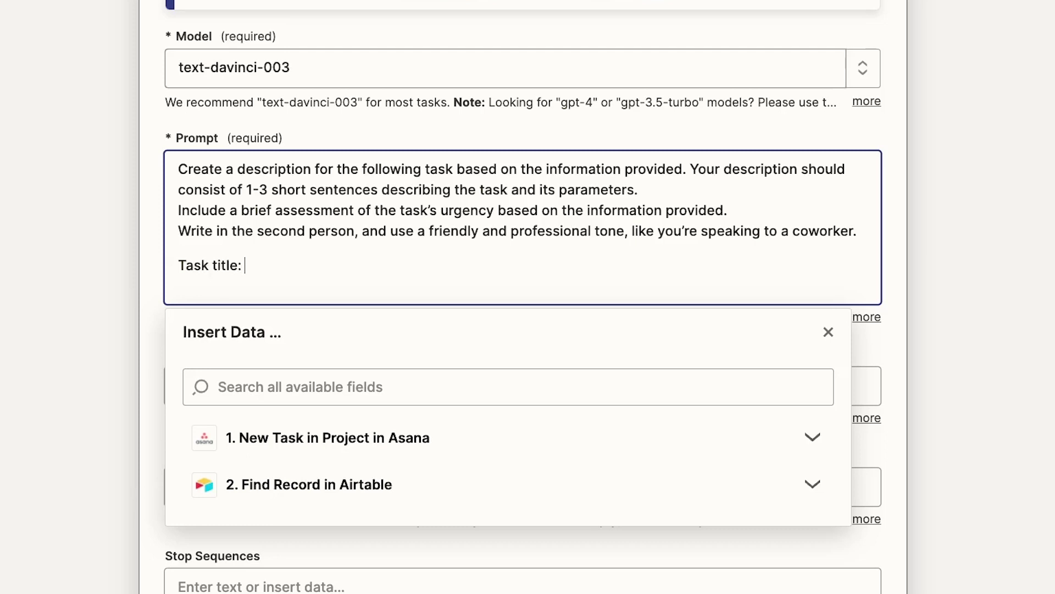
pyautogui.click(604, 452)
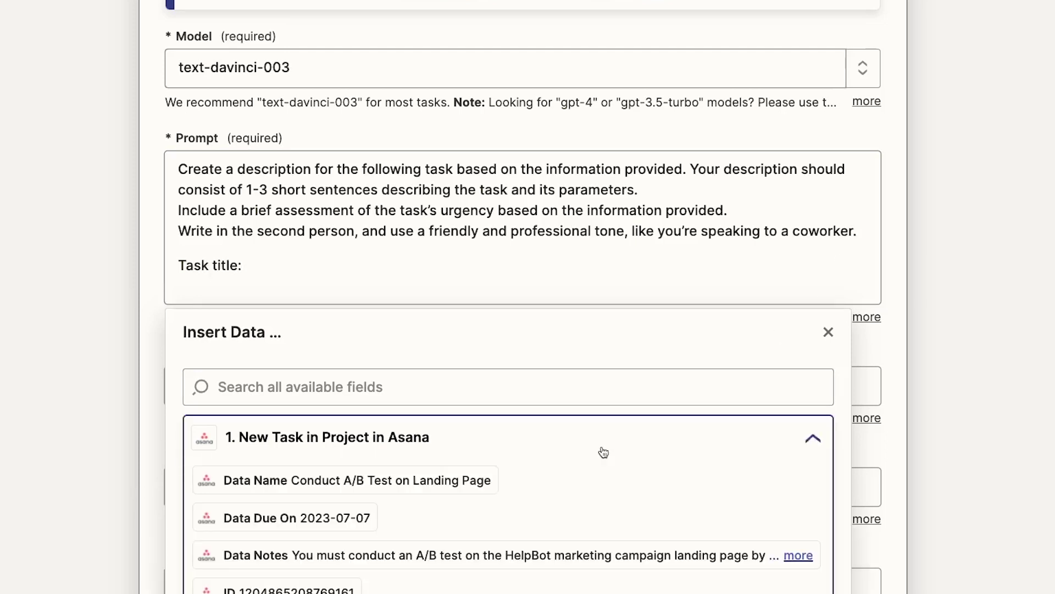
pyautogui.click(477, 481)
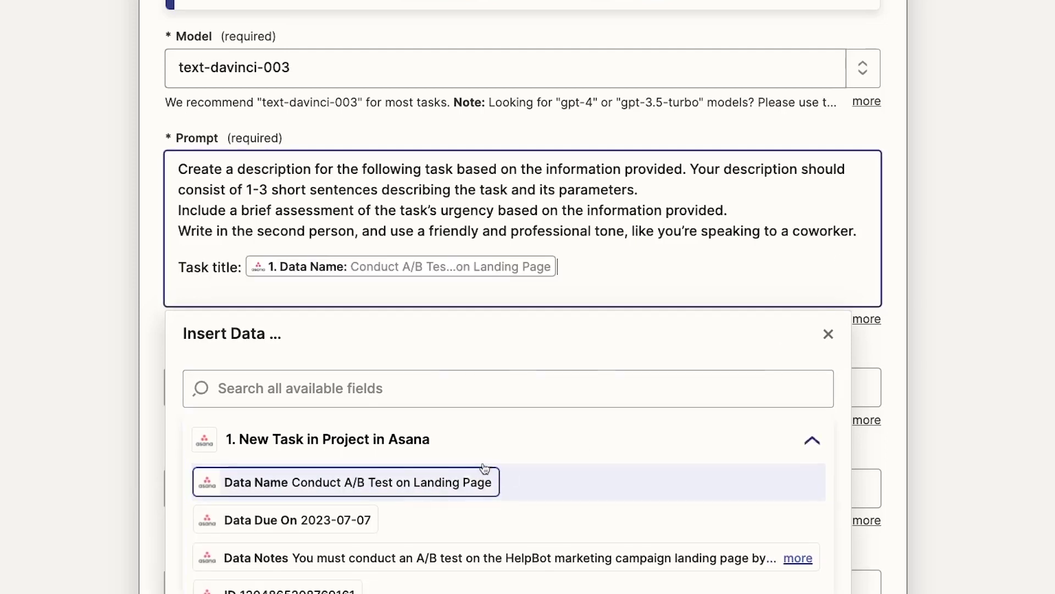
pyautogui.press('Return')
pyautogui.write('Due Date:')
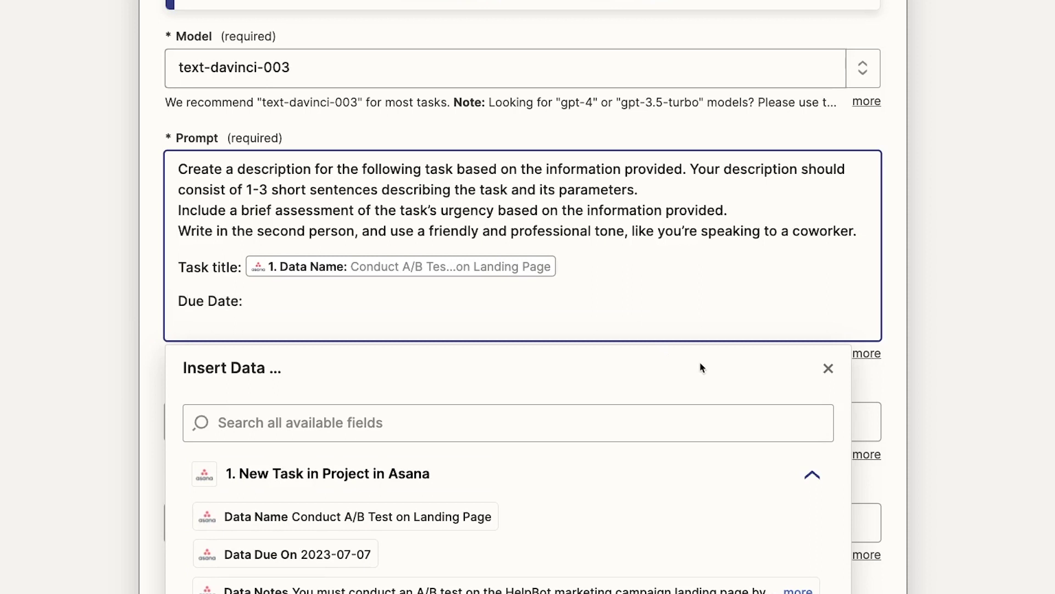
pyautogui.click(371, 555)
pyautogui.press('Return')
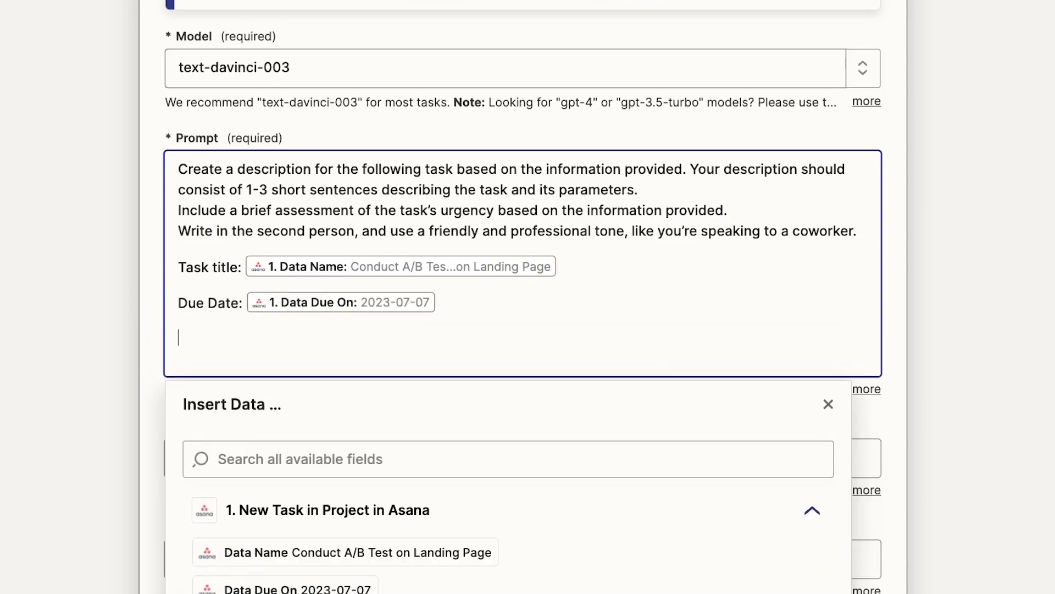
# Add a "Priority:" line to the prompt with Asana's Data Custom Fields Enum Value Name field.
pyautogui.write('Priority:')
pyautogui.scroll(-2, 990, 477)
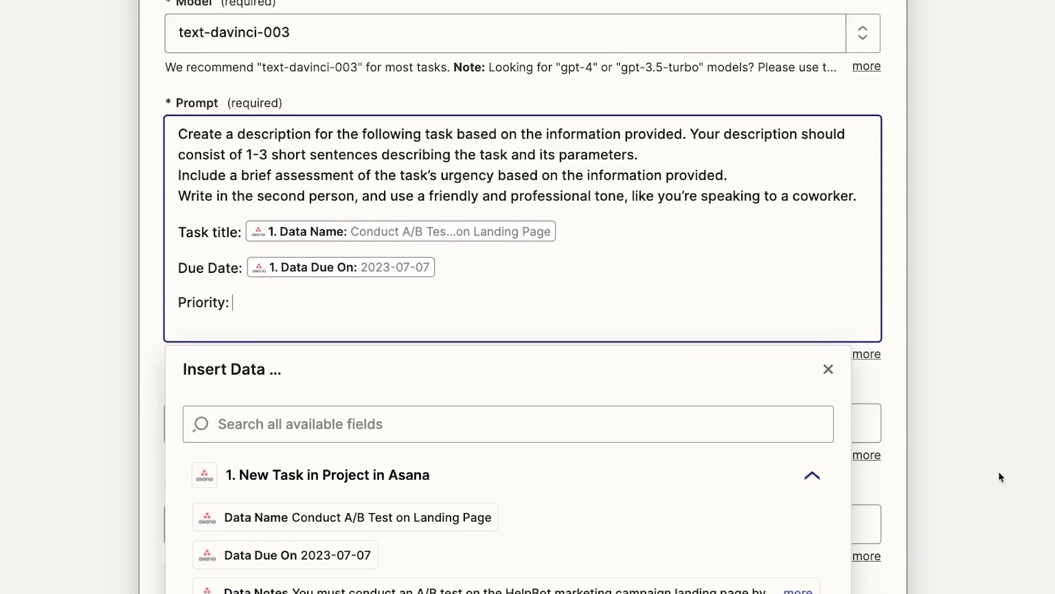
pyautogui.scroll(-5, 625, 484)
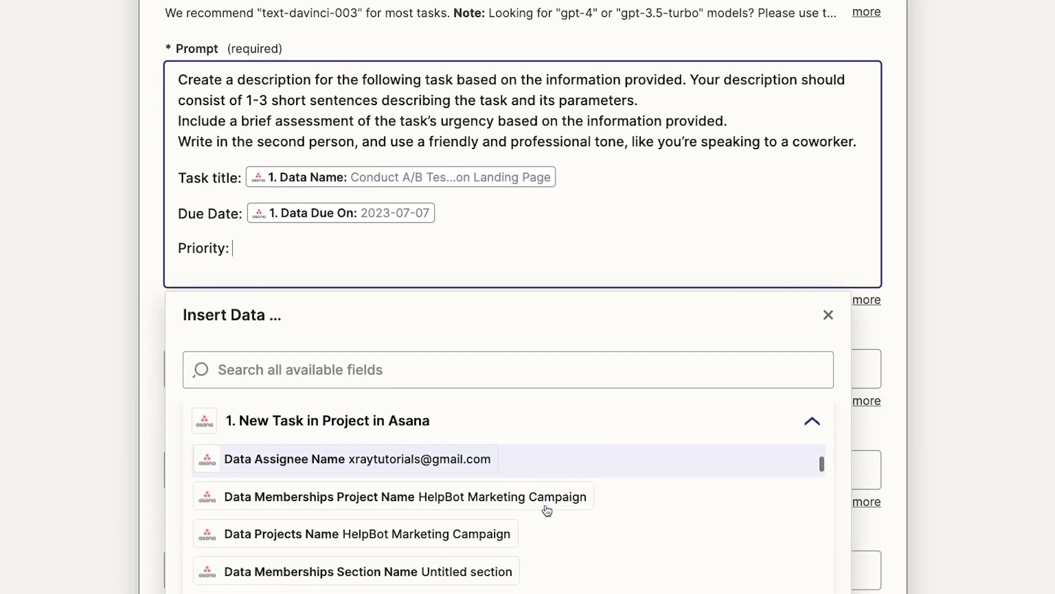
pyautogui.scroll(-8, 547, 511)
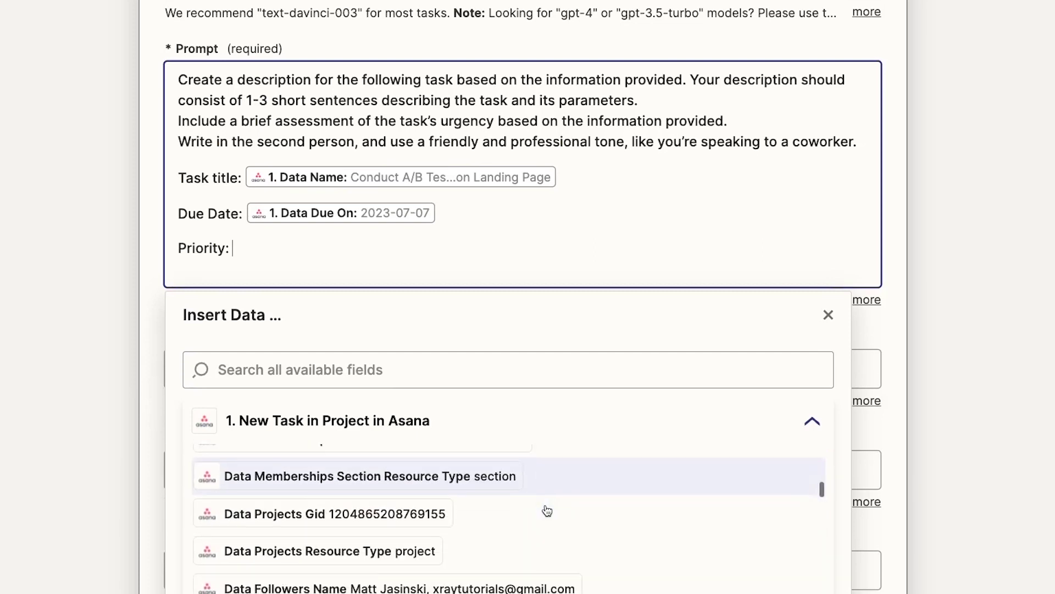
pyautogui.scroll(-10, 547, 511)
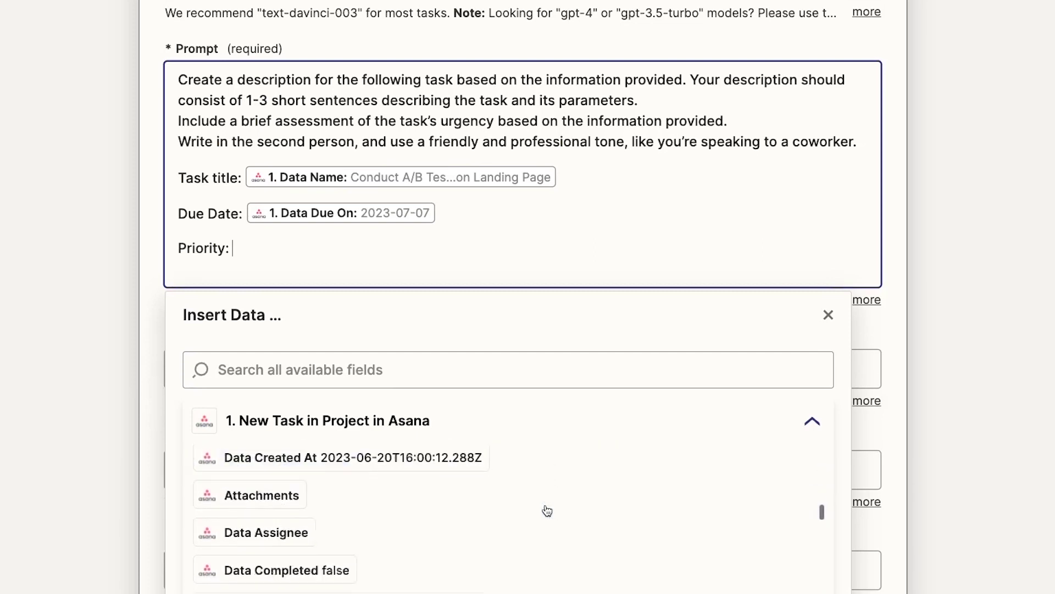
pyautogui.scroll(3, 544, 509)
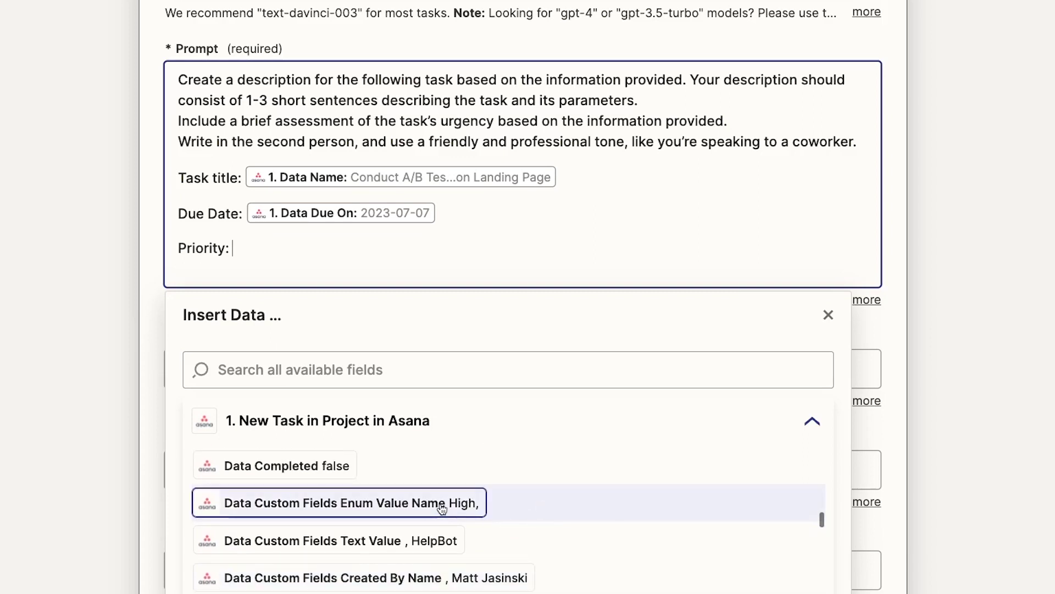
pyautogui.click(444, 507)
# Add a "Project Due Date:" line to the prompt with the Fields Project End value from the Airtable Find Record step.
pyautogui.press('Return')
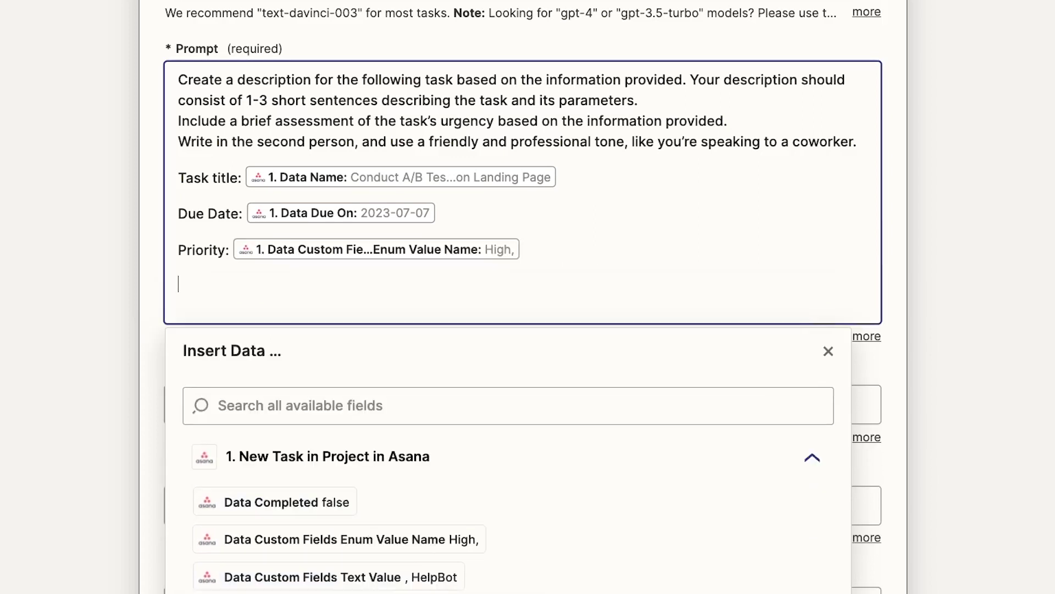
pyautogui.write('Project Due Date:')
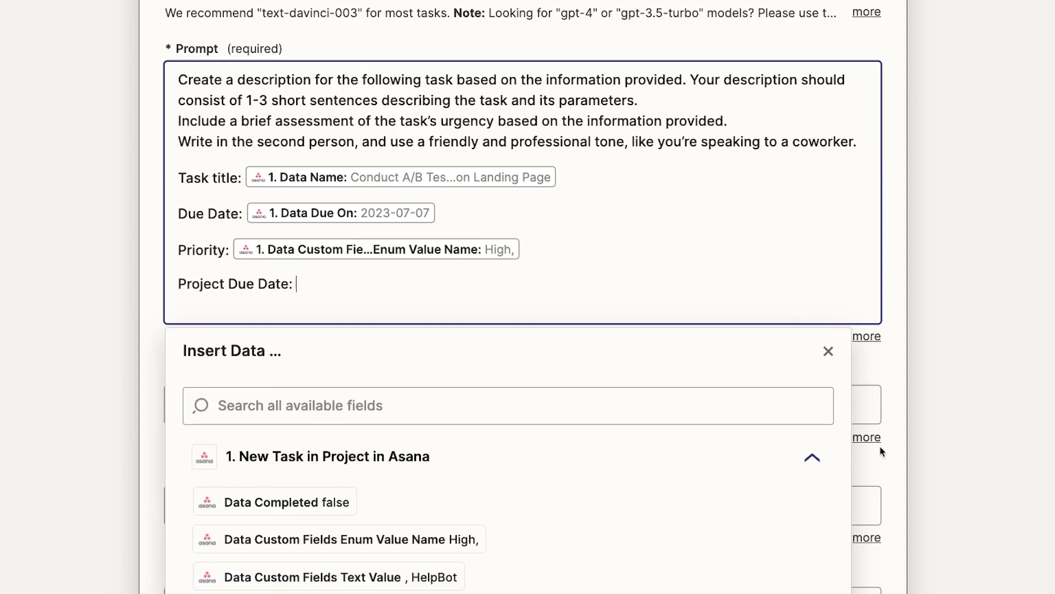
pyautogui.click(812, 457)
pyautogui.click(812, 502)
pyautogui.scroll(-2, 911, 499)
pyautogui.scroll(-2, 910, 499)
pyautogui.scroll(-3, 589, 540)
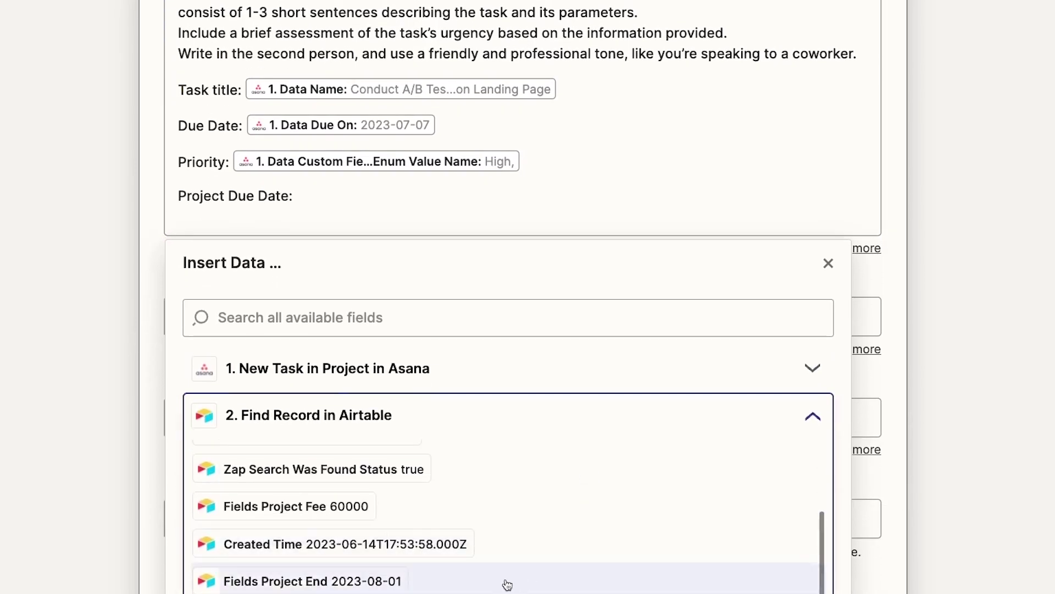
pyautogui.click(391, 583)
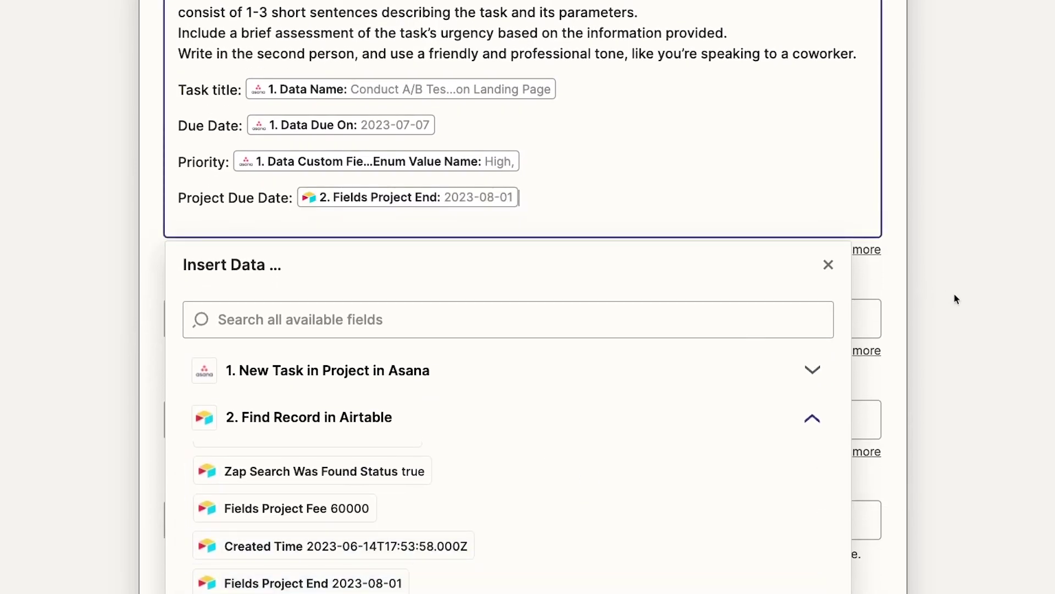
pyautogui.click(955, 298)
pyautogui.scroll(3, 954, 298)
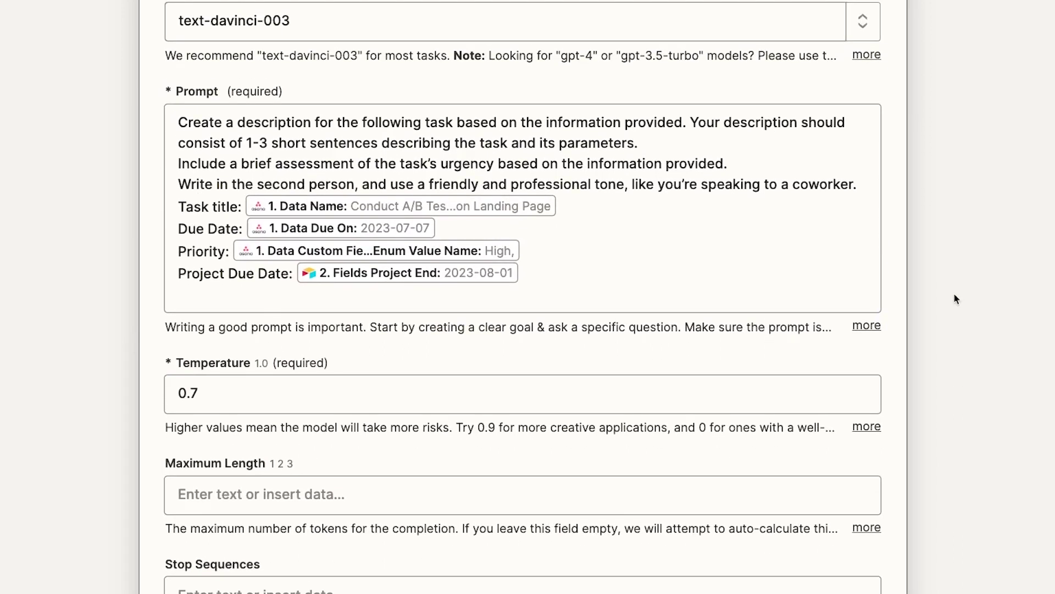
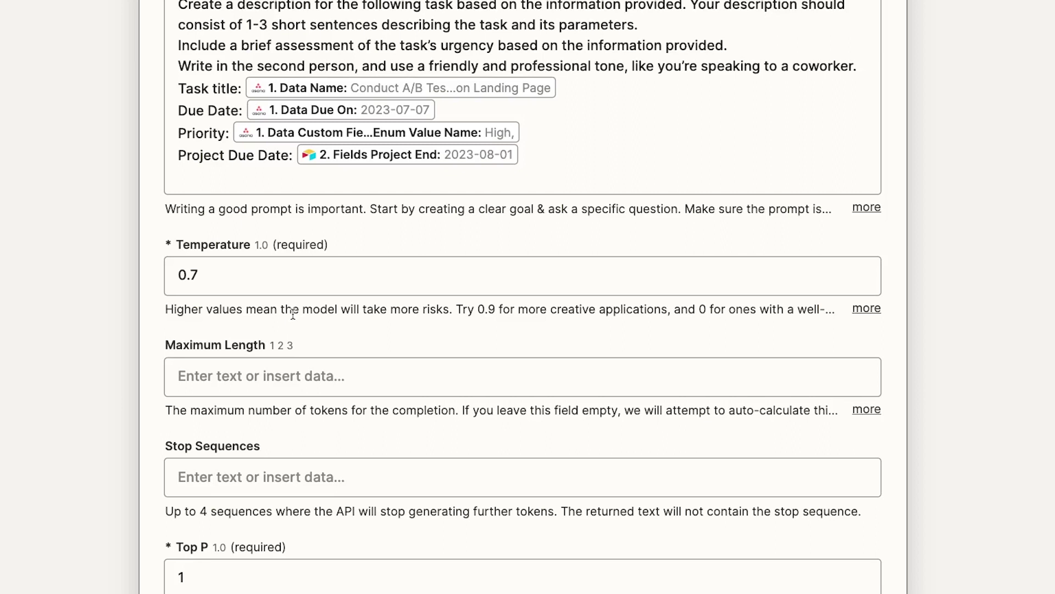
# Examine the Send Prompt settings from Temperature to Presence Penalty, including the full explanation of Maximum Length.
pyautogui.scroll(-3, 293, 314)
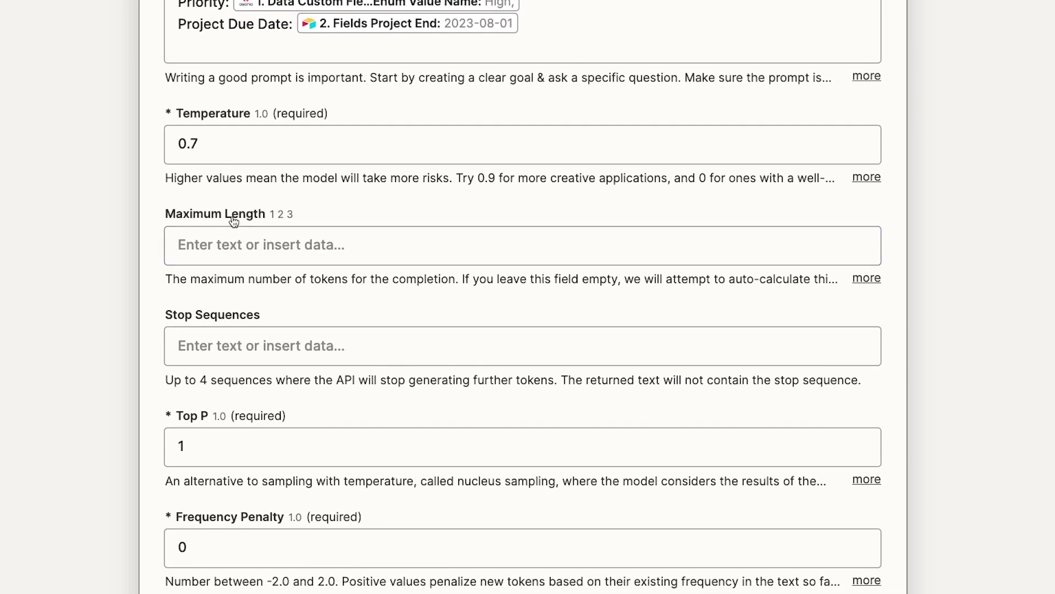
pyautogui.click(862, 281)
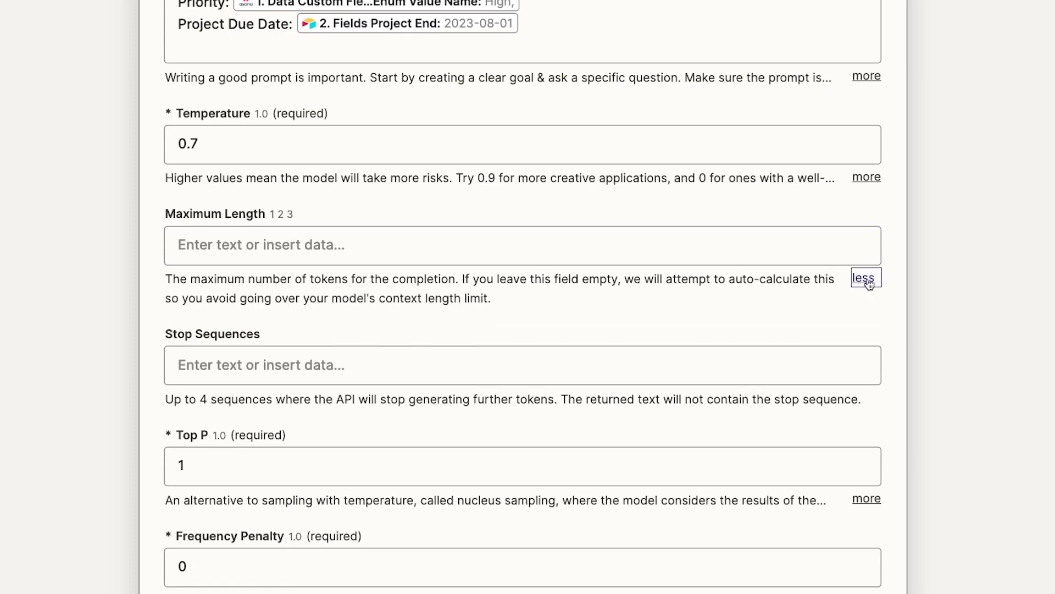
pyautogui.click(869, 283)
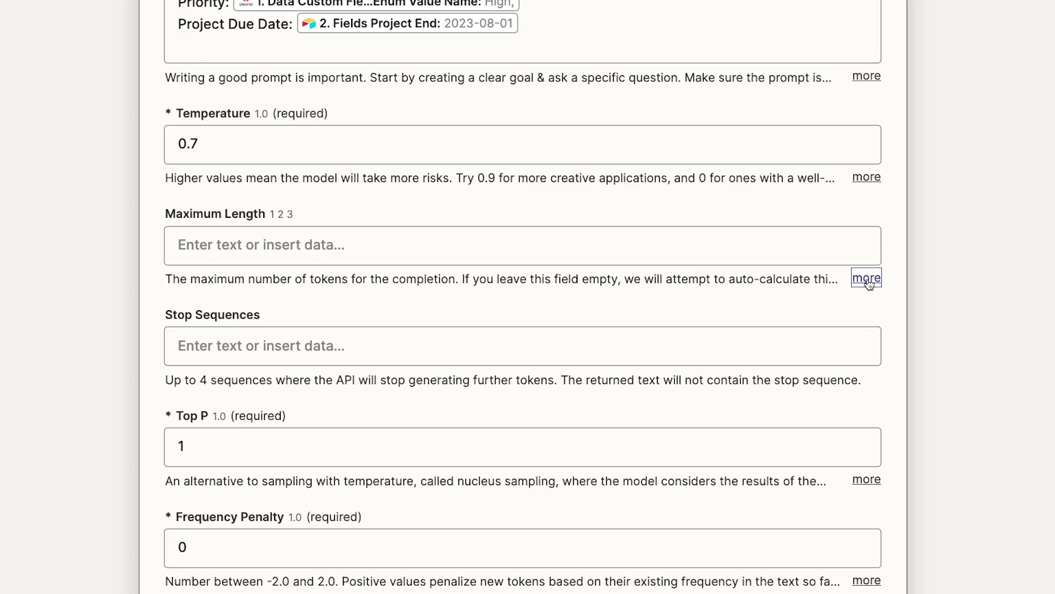
pyautogui.scroll(-2, 869, 284)
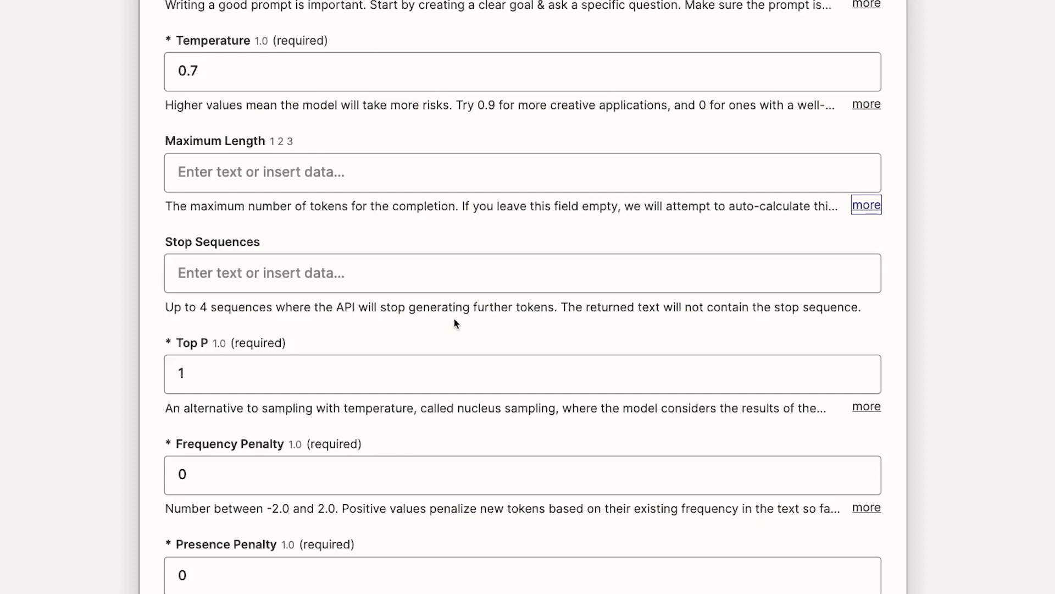
pyautogui.scroll(-3, 454, 322)
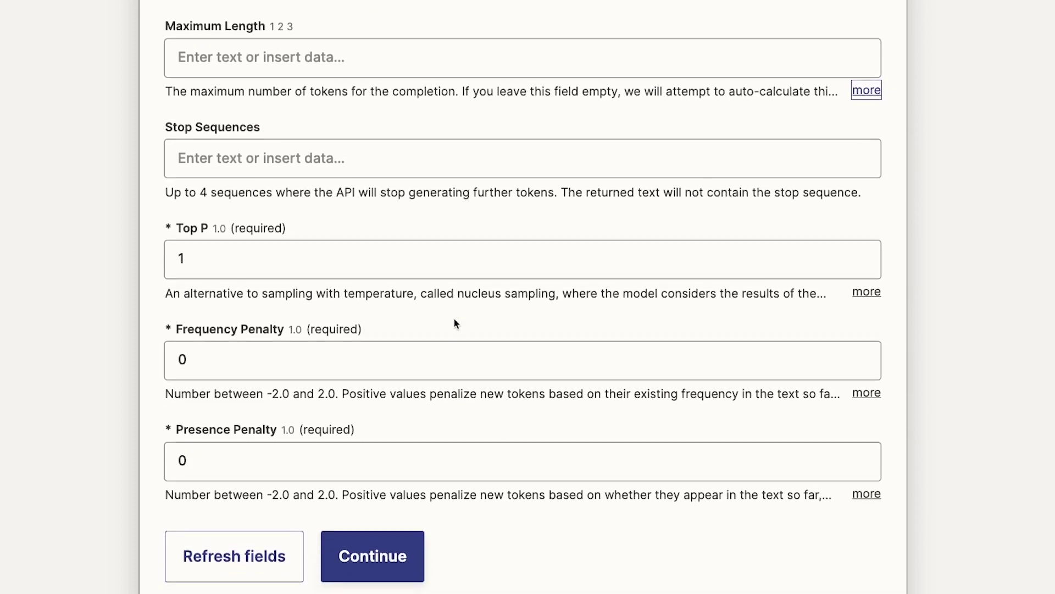
pyautogui.scroll(-1, 453, 318)
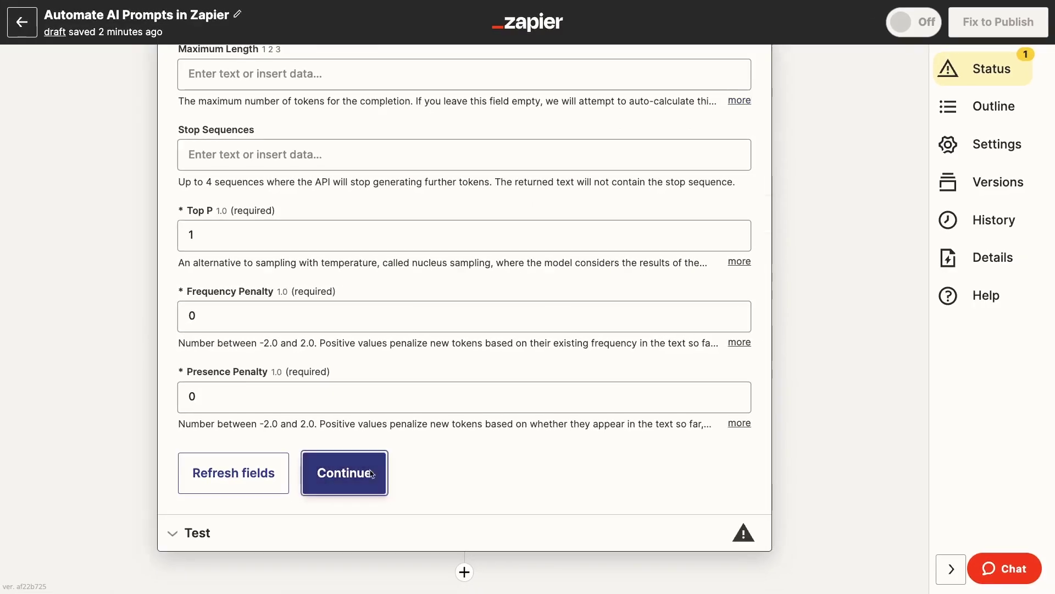
# Continue to the test section of the Send Prompt step and test the action.
pyautogui.click(372, 473)
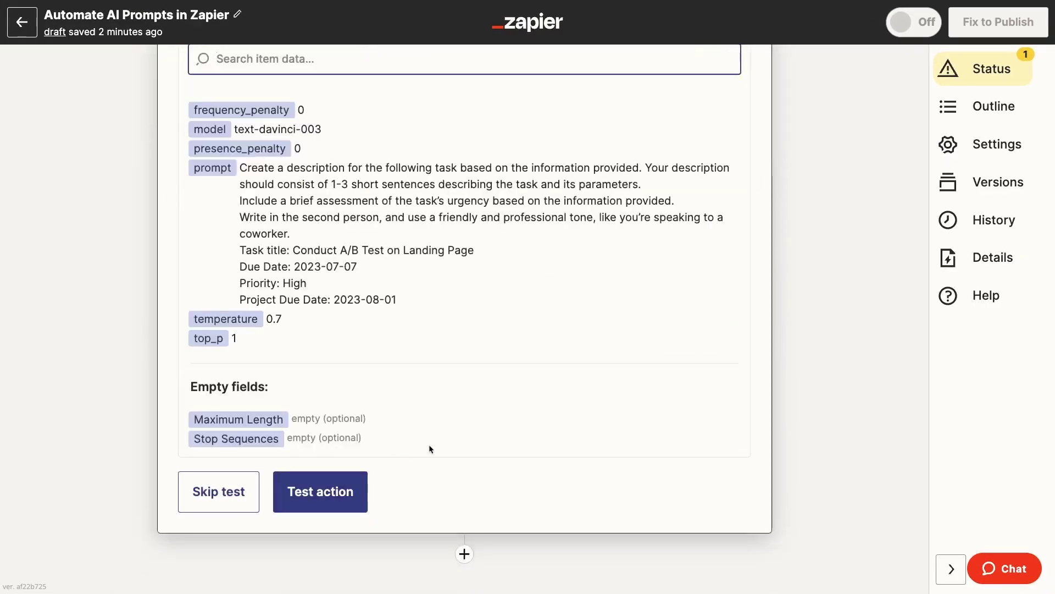
pyautogui.click(363, 479)
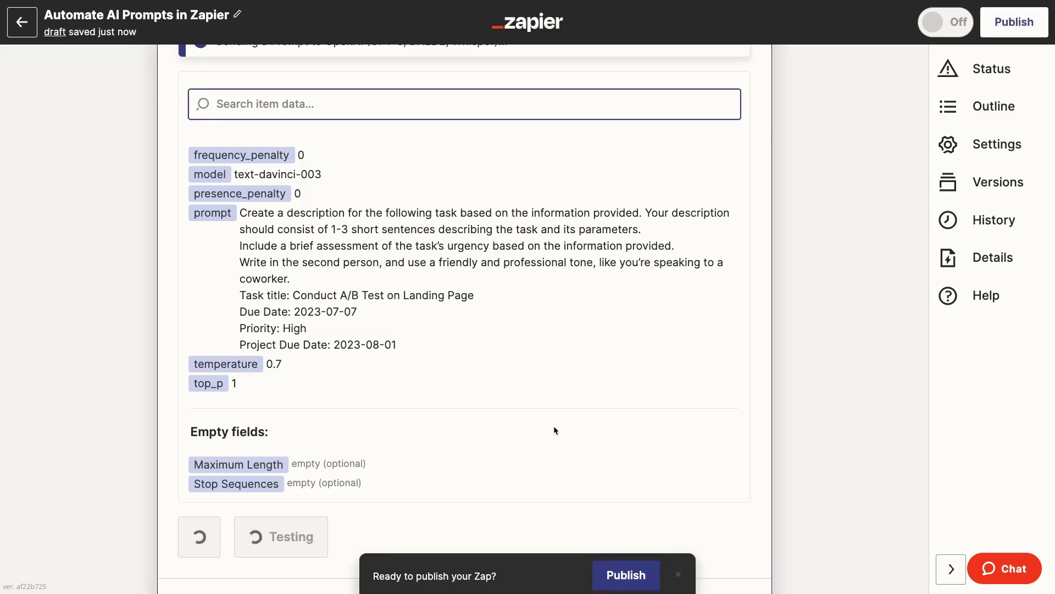
pyautogui.scroll(-2, 554, 429)
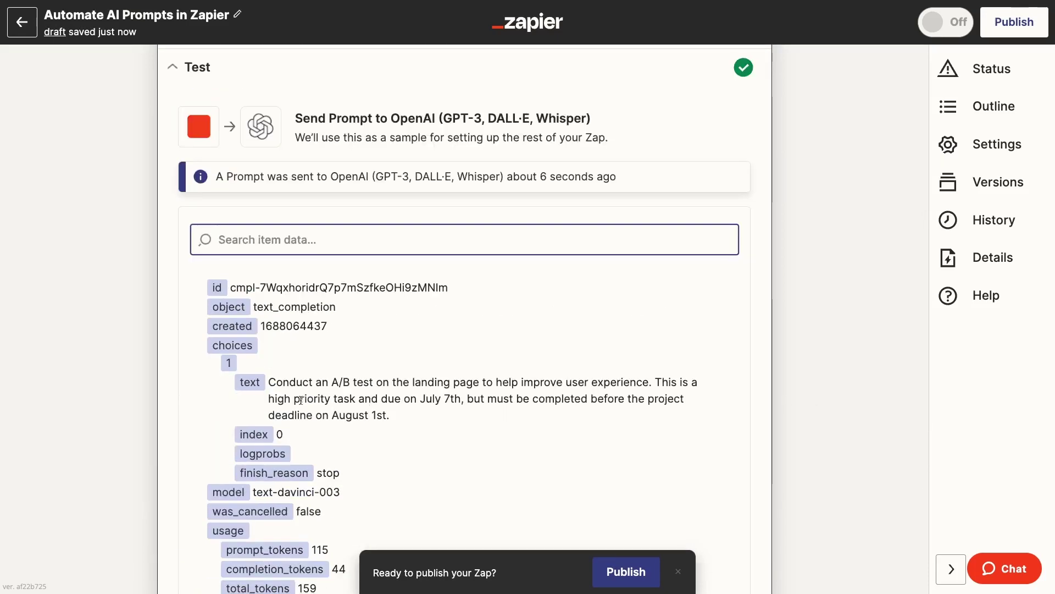
# Read the generated task description, the token usage and the submitted prompt in the test result.
pyautogui.moveTo(268, 382); pyautogui.dragTo(395, 414)
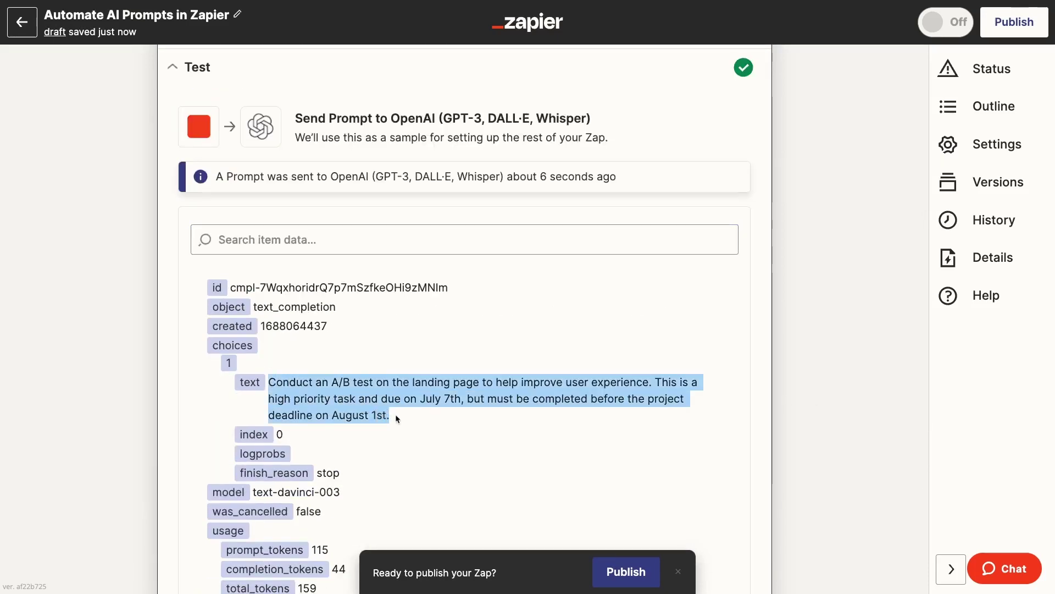
pyautogui.click(453, 437)
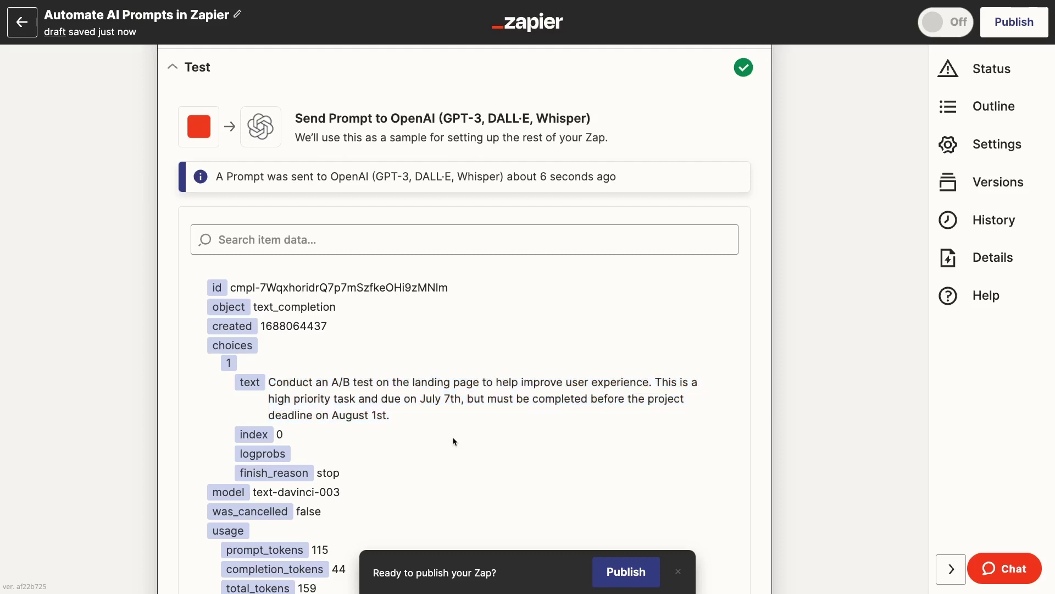
pyautogui.scroll(-1, 453, 436)
pyautogui.scroll(-5, 452, 436)
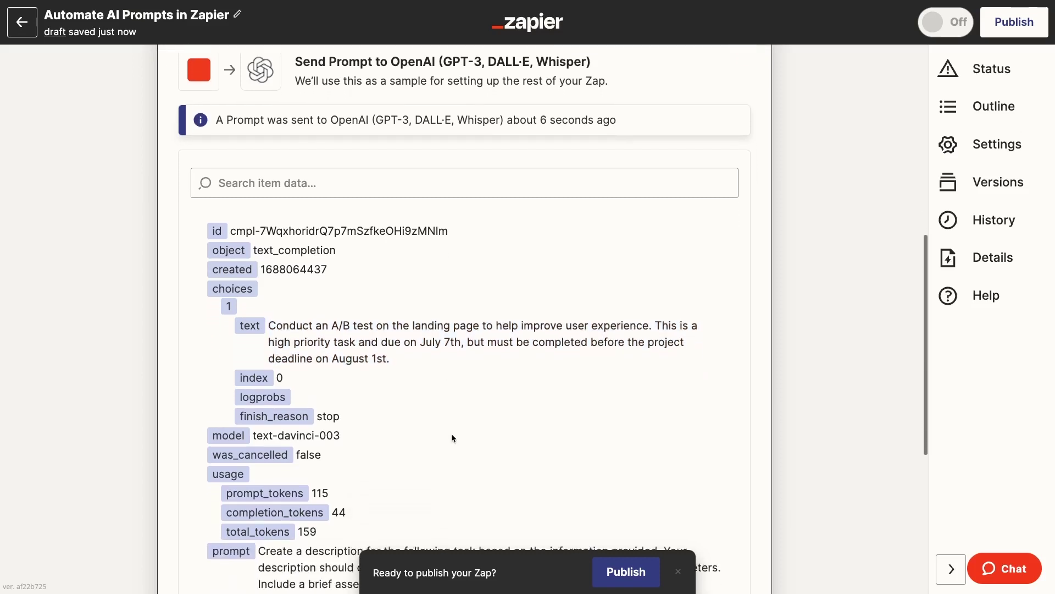
pyautogui.scroll(-2, 451, 438)
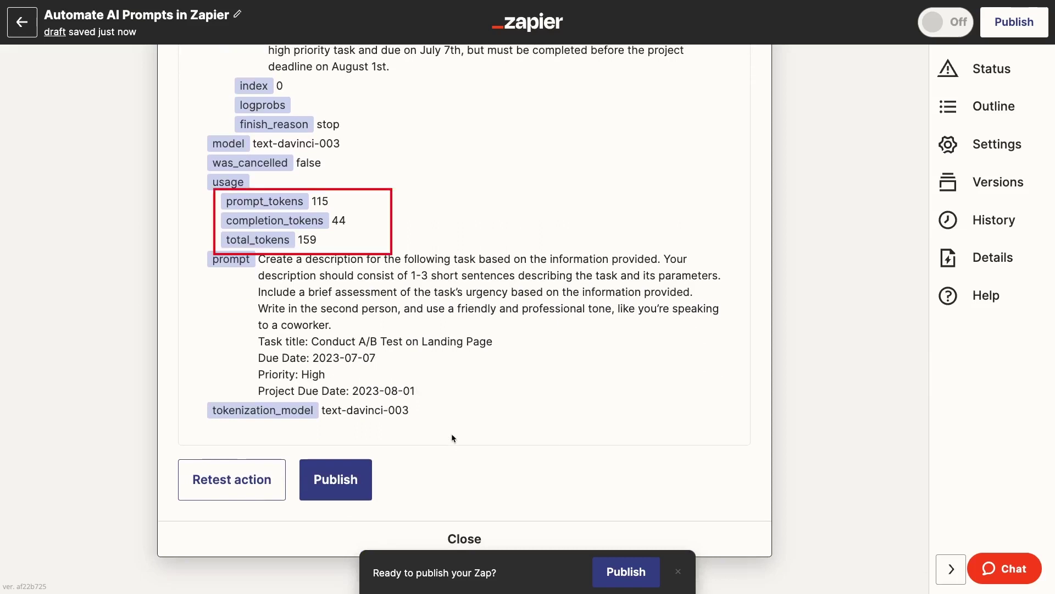
pyautogui.scroll(-1, 452, 437)
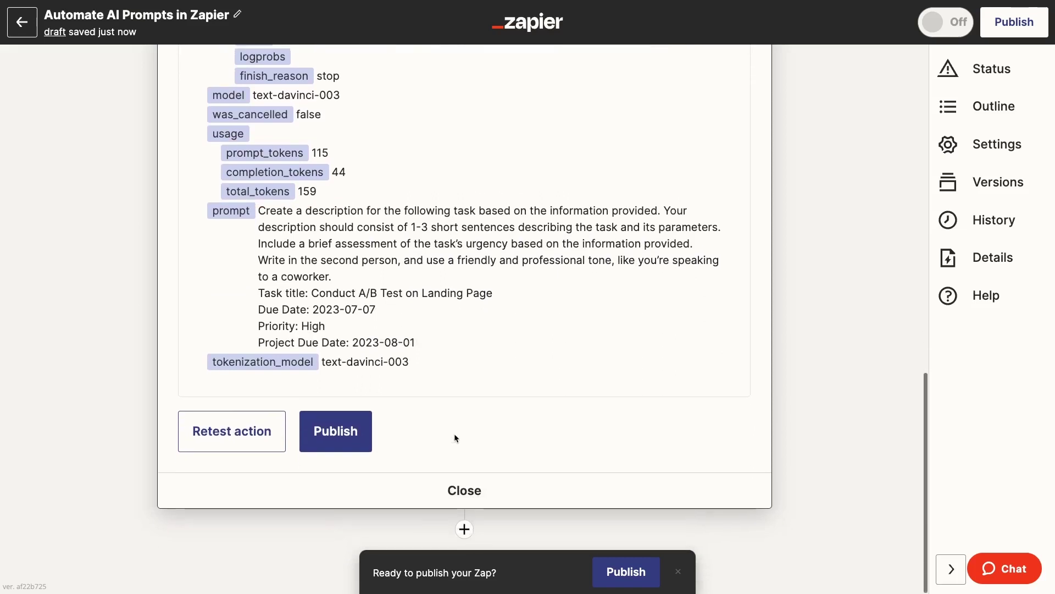
# Dismiss the publish prompt and add an Asana action after the Send Prompt step.
pyautogui.click(678, 574)
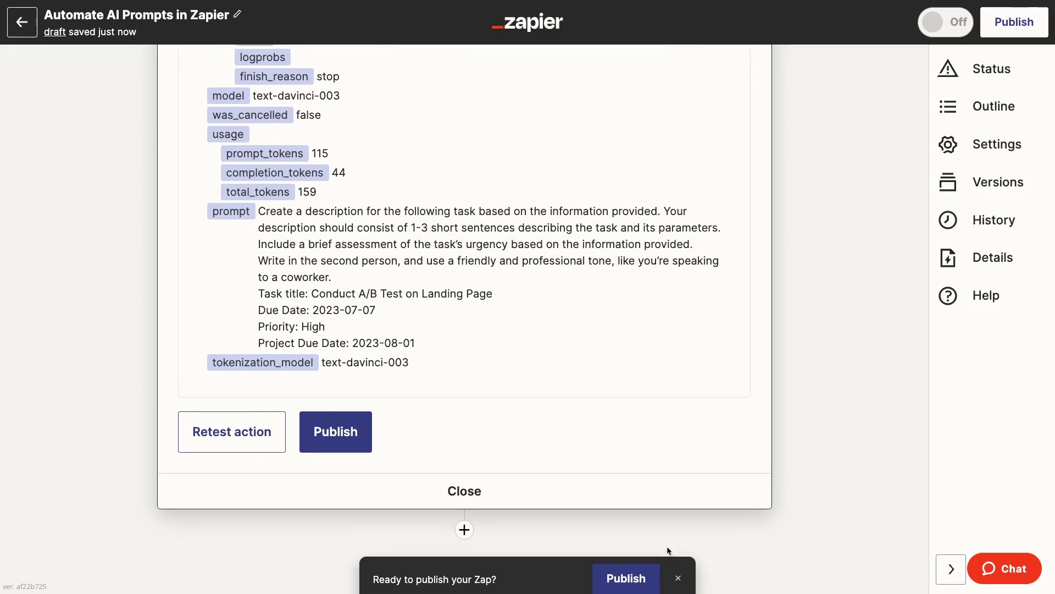
pyautogui.click(465, 531)
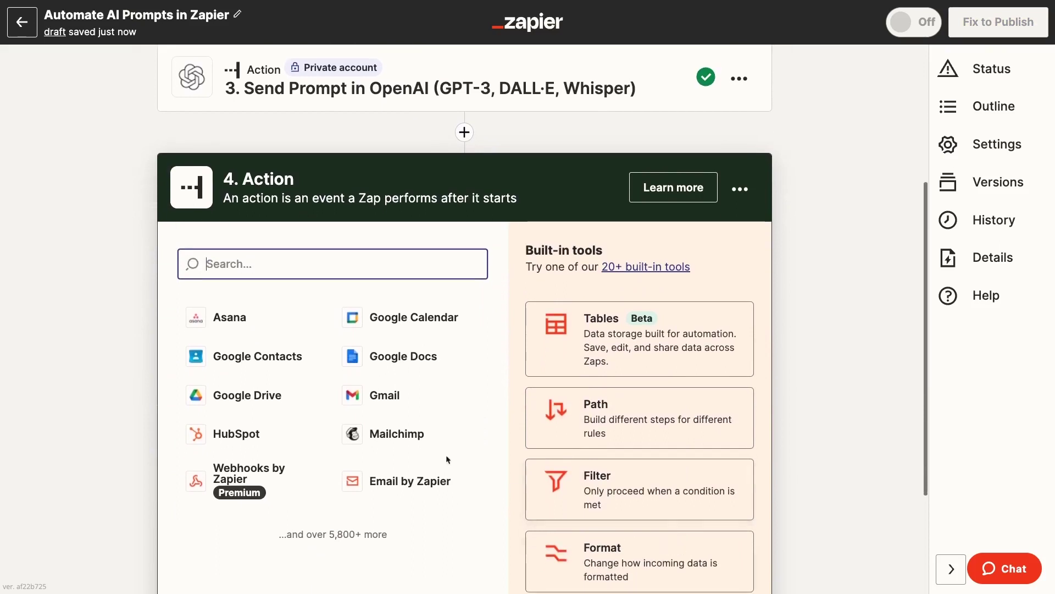
pyautogui.click(234, 329)
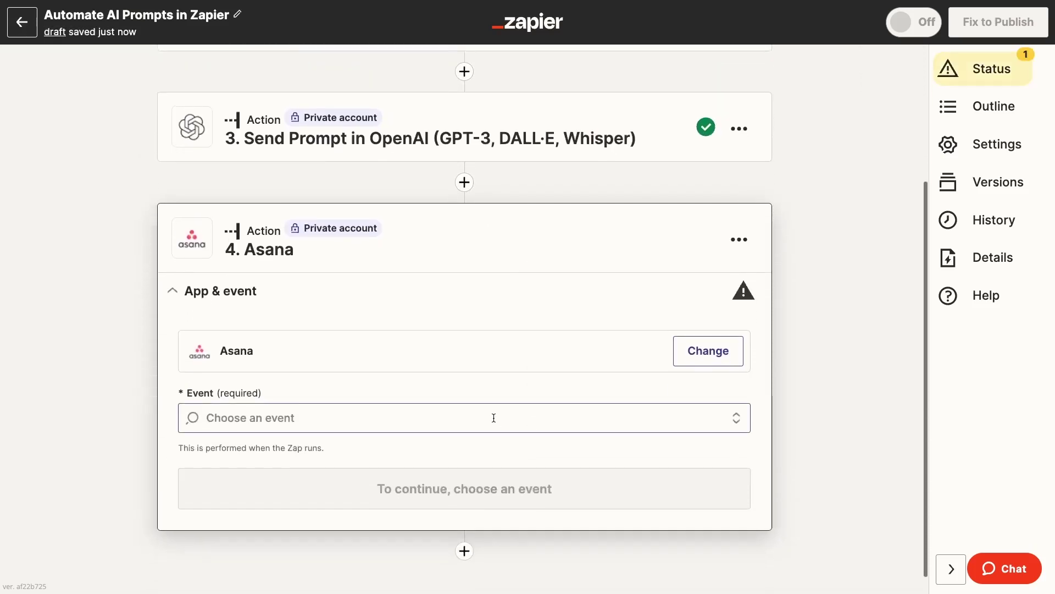
# Set the Asana action's event to Update Task and continue past the account selection to the action setup.
pyautogui.click(493, 418)
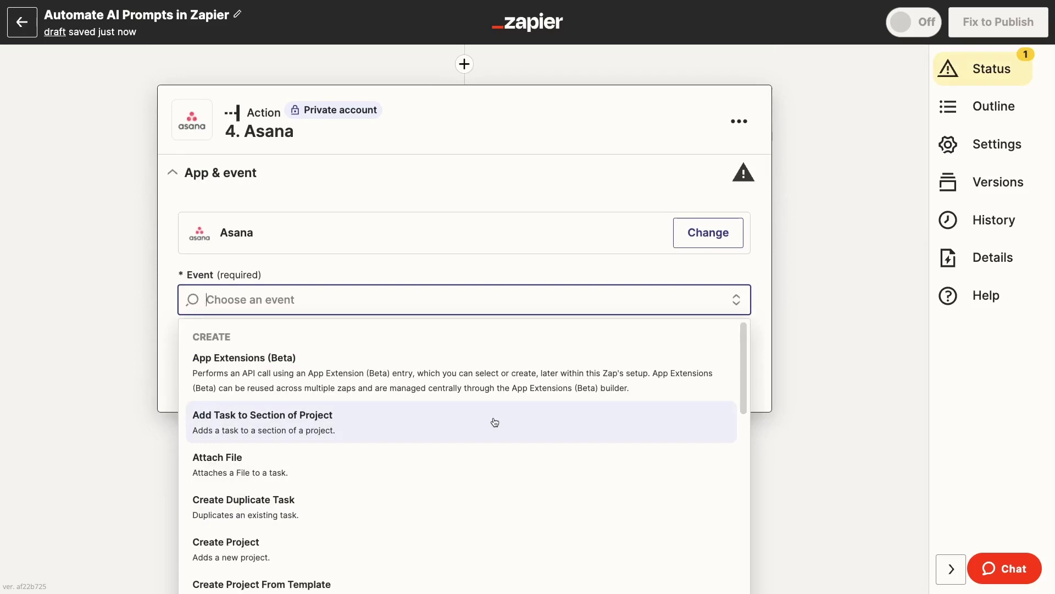
pyautogui.write('update')
pyautogui.click(373, 464)
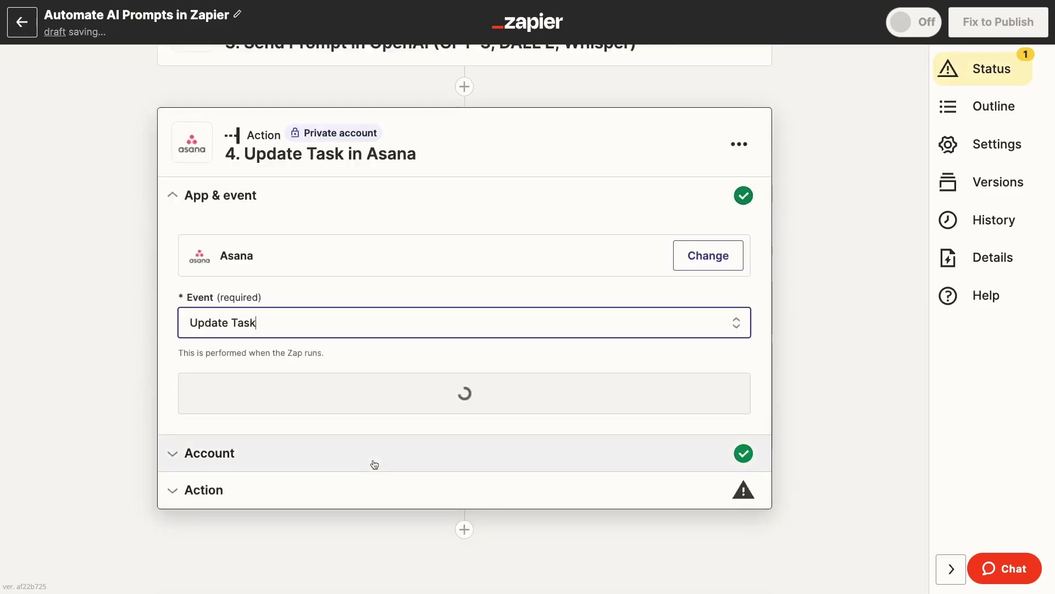
pyautogui.click(514, 414)
pyautogui.click(232, 474)
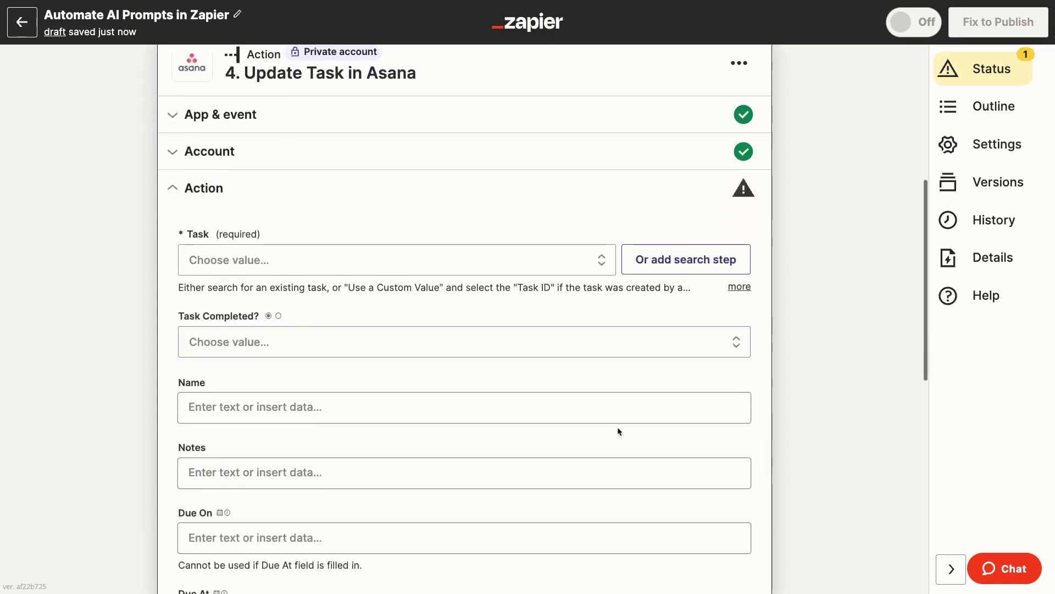
# Map the Task field to a custom value, the ID from the New Task in Project step.
pyautogui.click(487, 265)
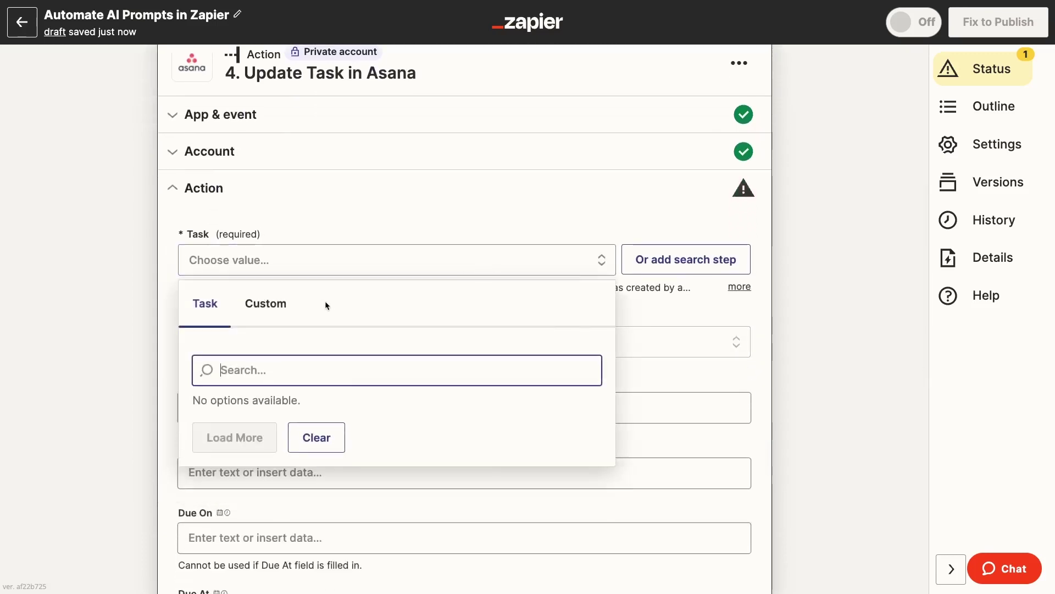
pyautogui.click(278, 304)
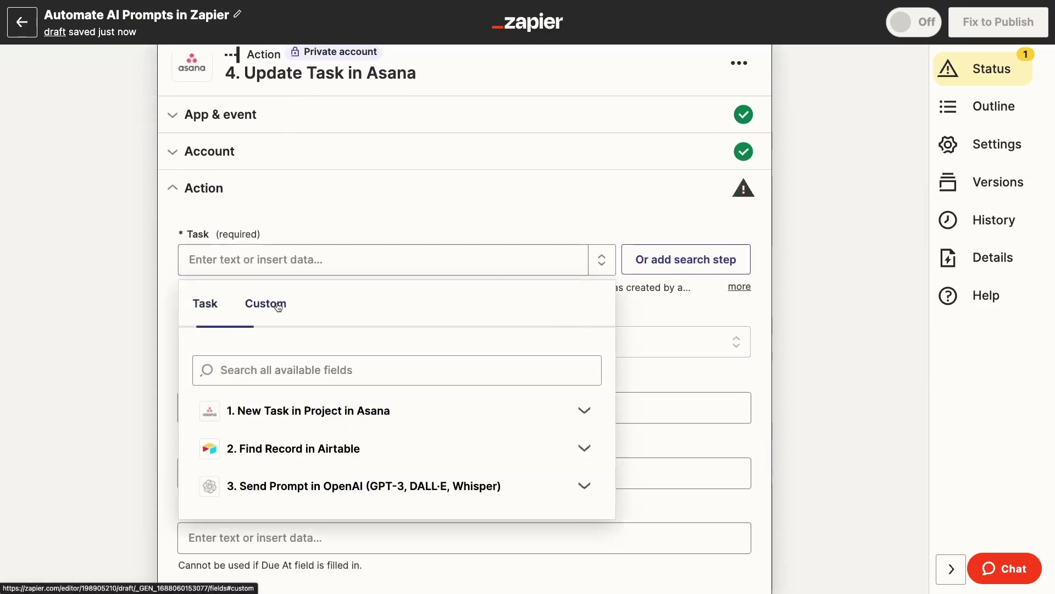
pyautogui.click(423, 421)
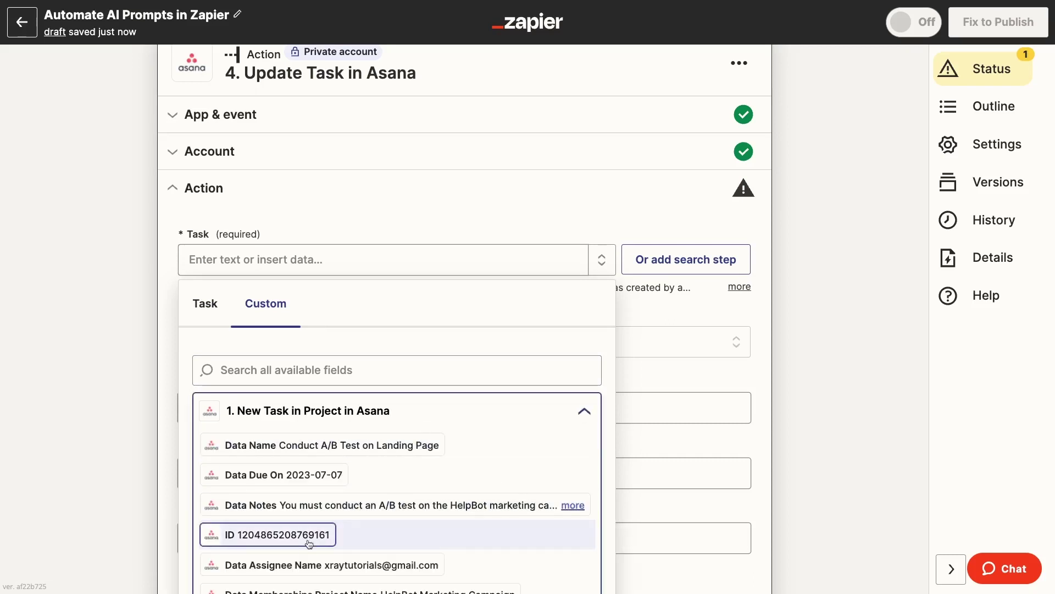
pyautogui.click(309, 541)
pyautogui.click(77, 354)
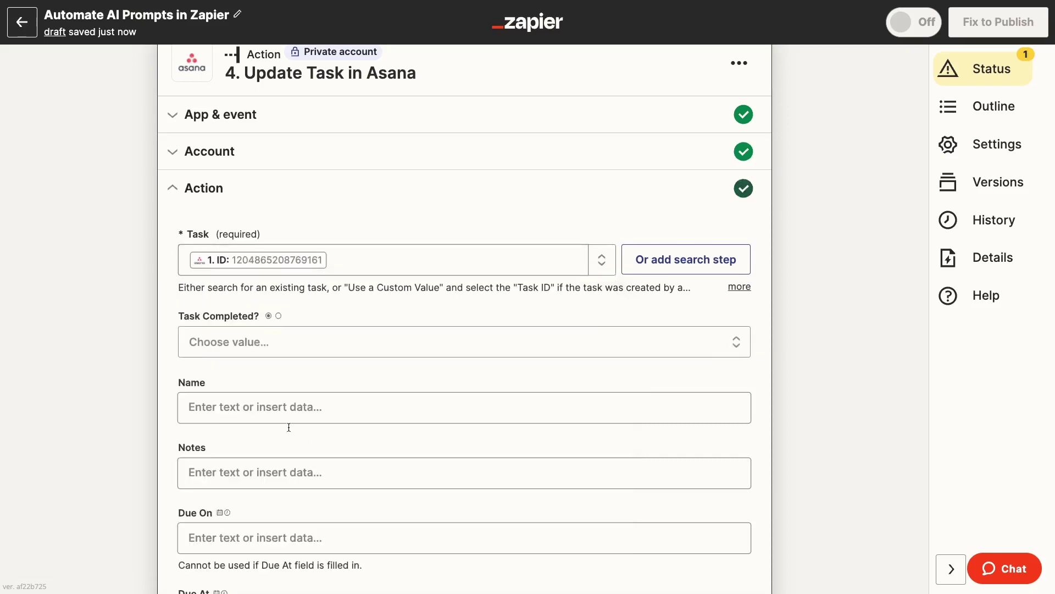
# Map the Notes field of the Update Task action to the Response from the Send Prompt in OpenAI step.
pyautogui.scroll(-2, 302, 436)
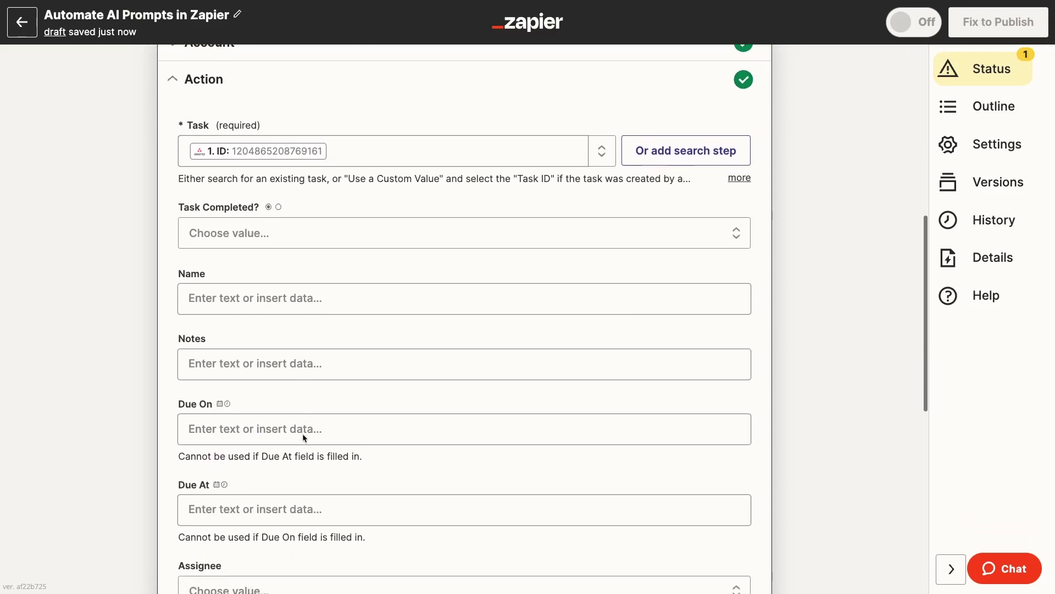
pyautogui.scroll(-1, 269, 313)
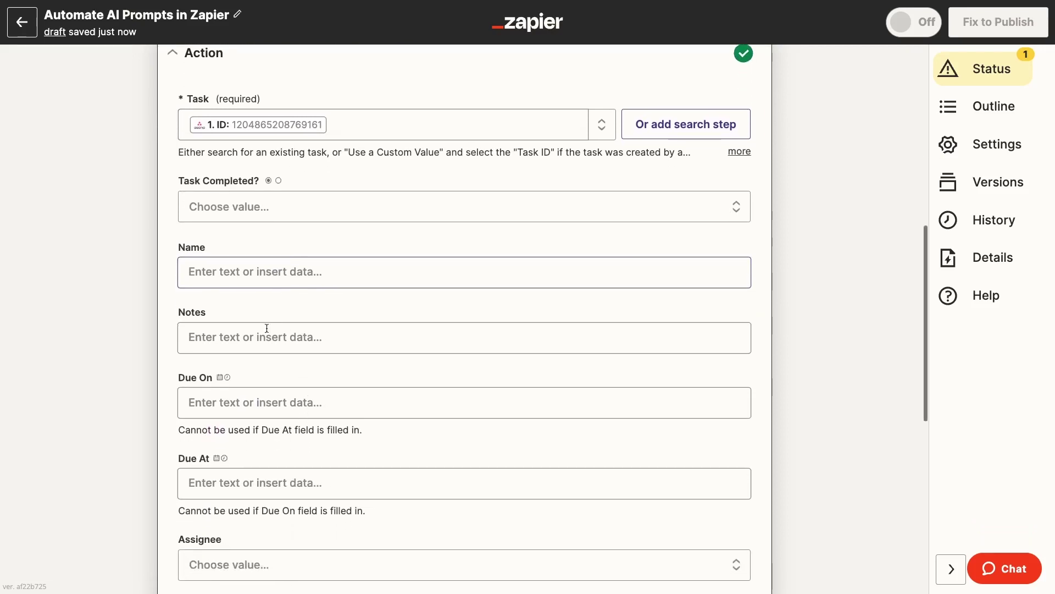
pyautogui.click(267, 328)
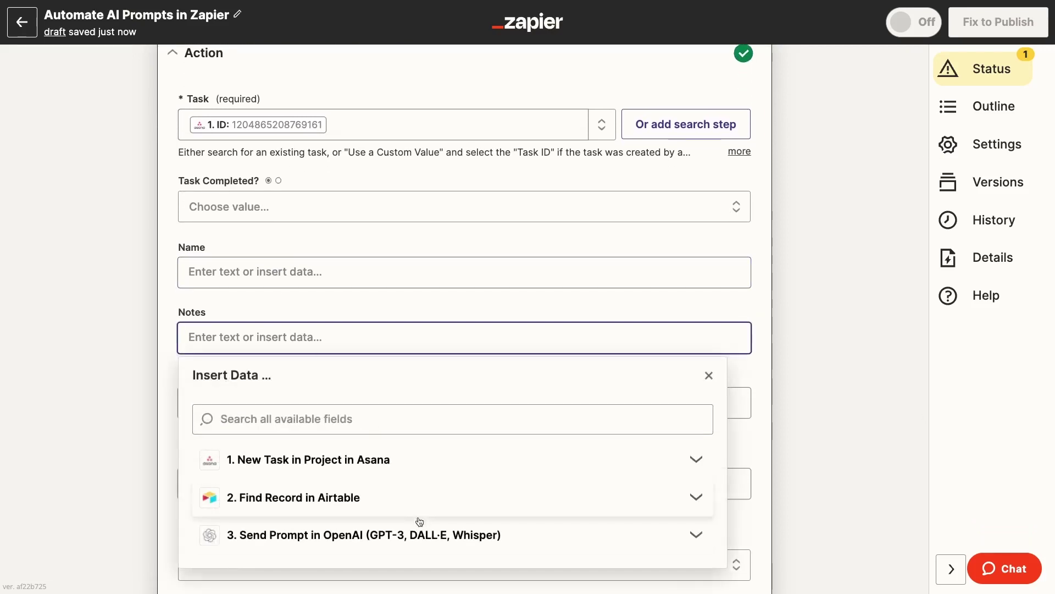
pyautogui.click(696, 534)
pyautogui.scroll(-3, 793, 481)
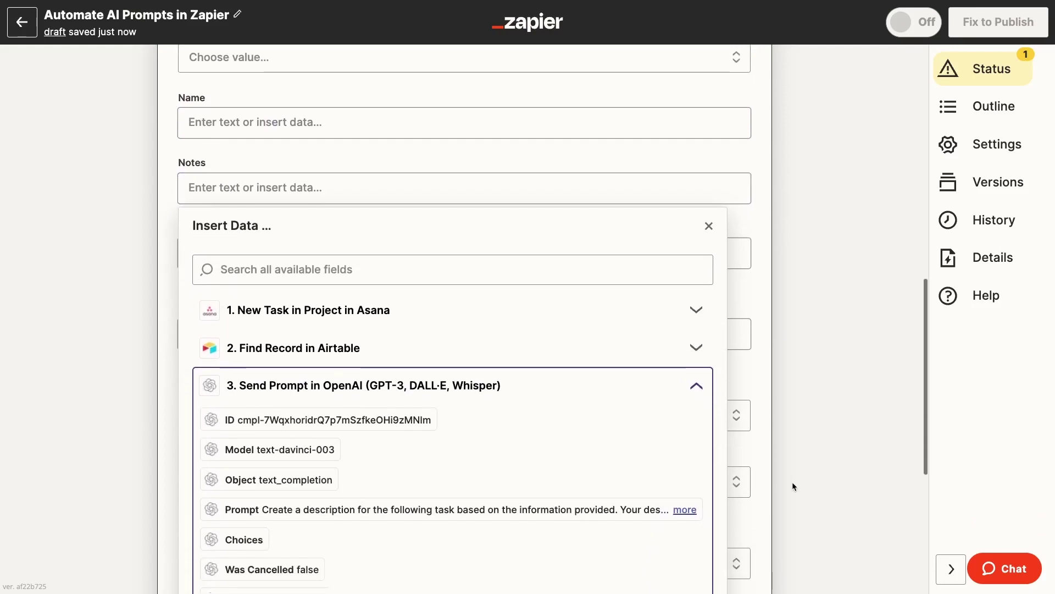
pyautogui.scroll(-1, 370, 479)
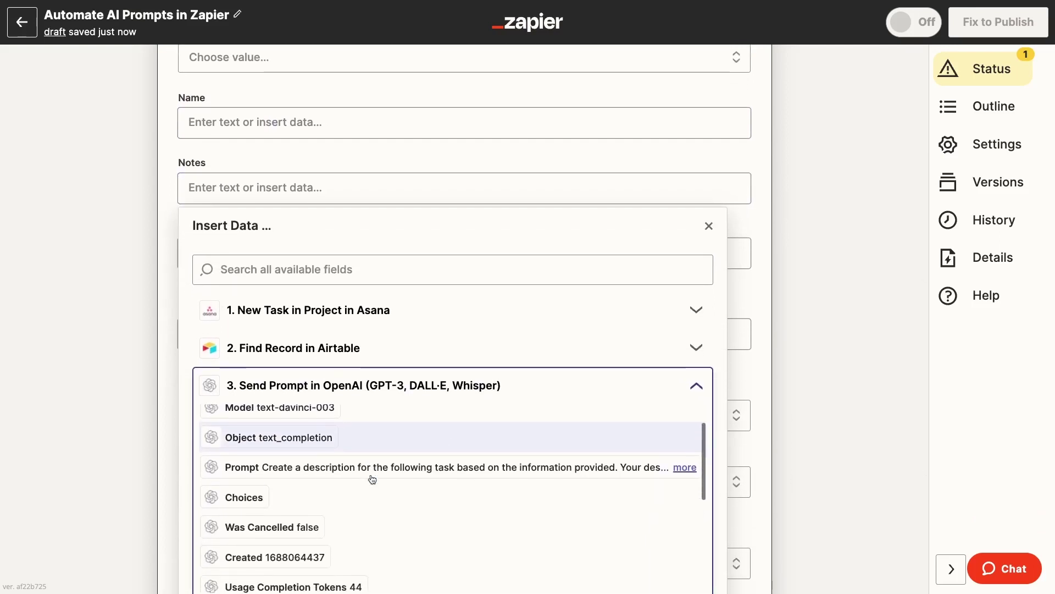
pyautogui.scroll(-5, 372, 479)
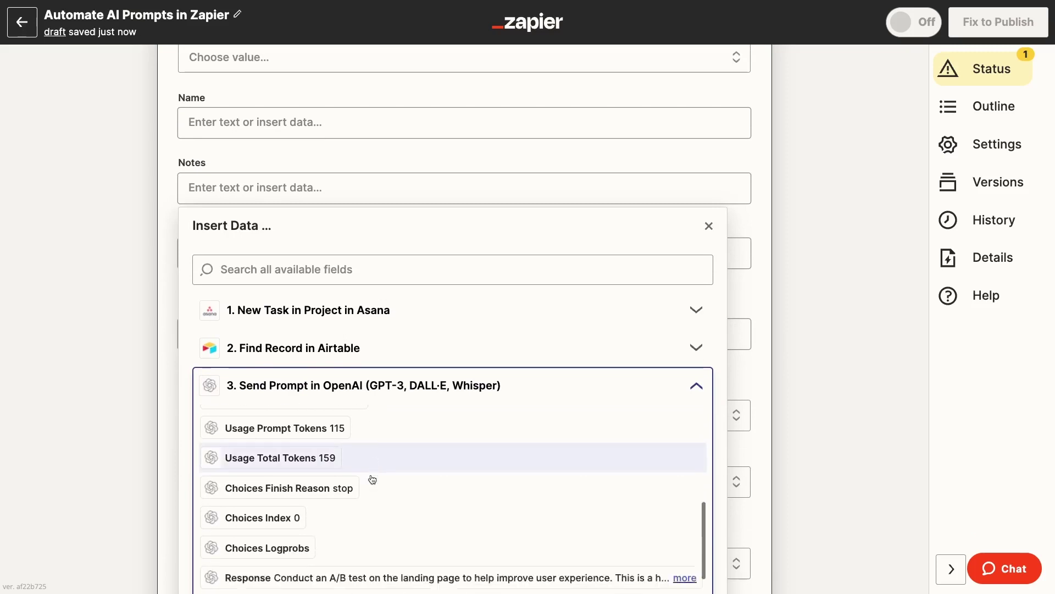
pyautogui.scroll(-1, 373, 478)
pyautogui.scroll(-2, 761, 487)
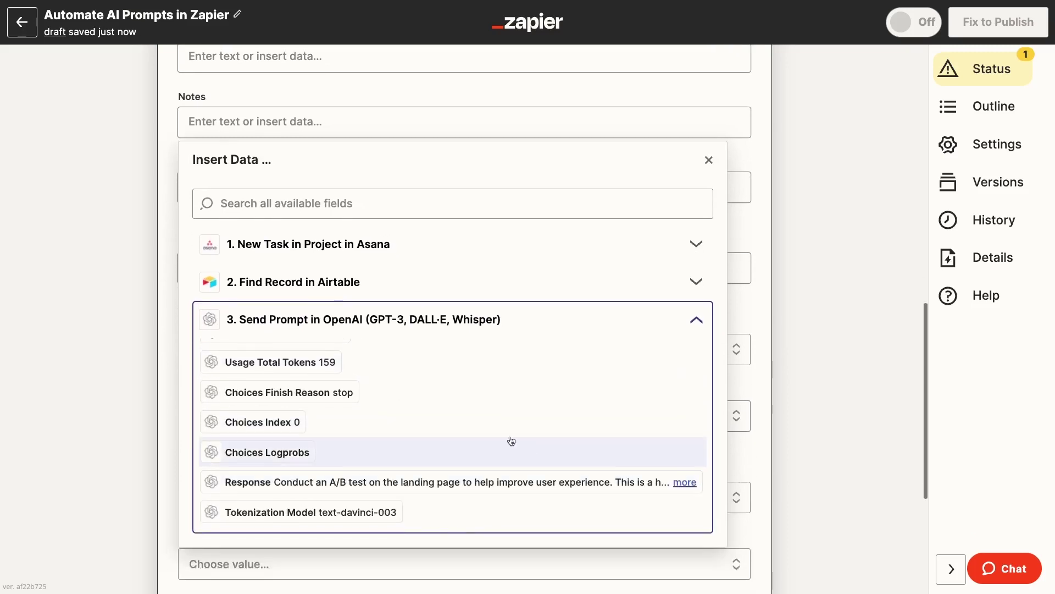
pyautogui.scroll(-1, 511, 441)
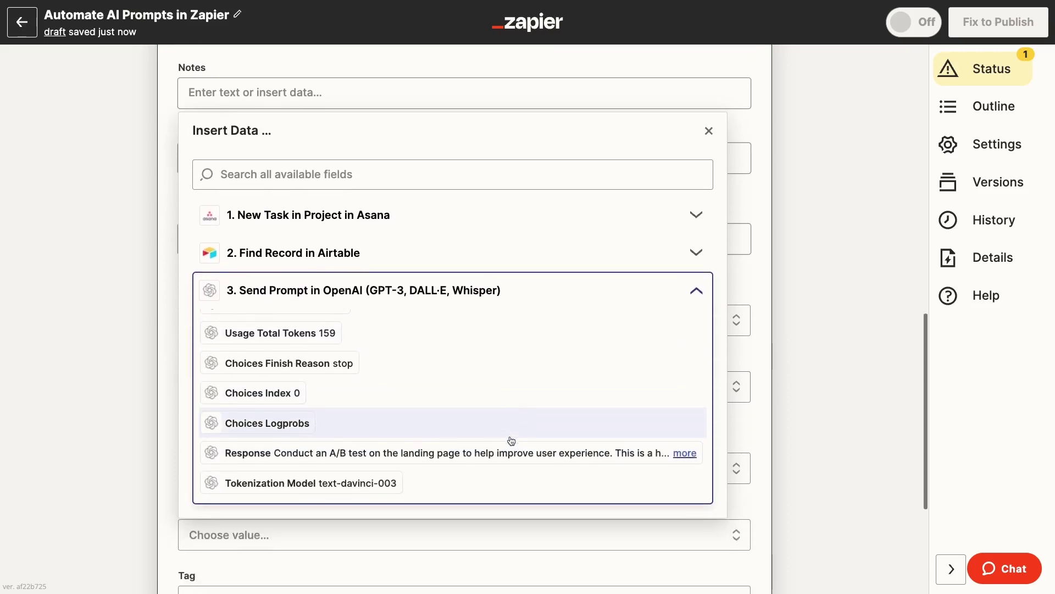
pyautogui.click(412, 453)
pyautogui.click(821, 349)
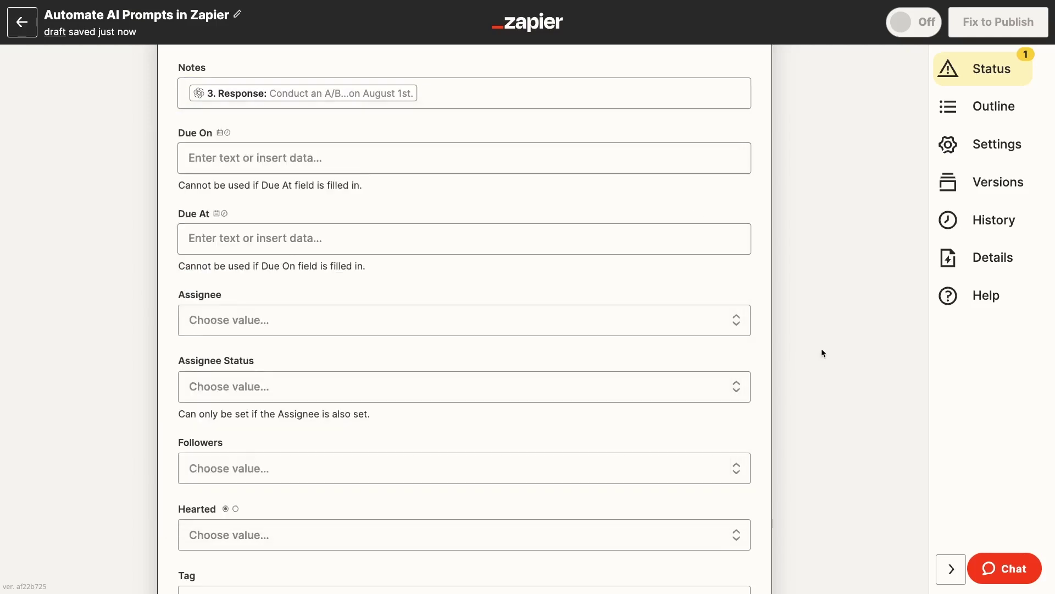
# Run the test of the Update Task action with the remaining optional fields left empty, and switch the Zap on.
pyautogui.scroll(-5, 443, 182)
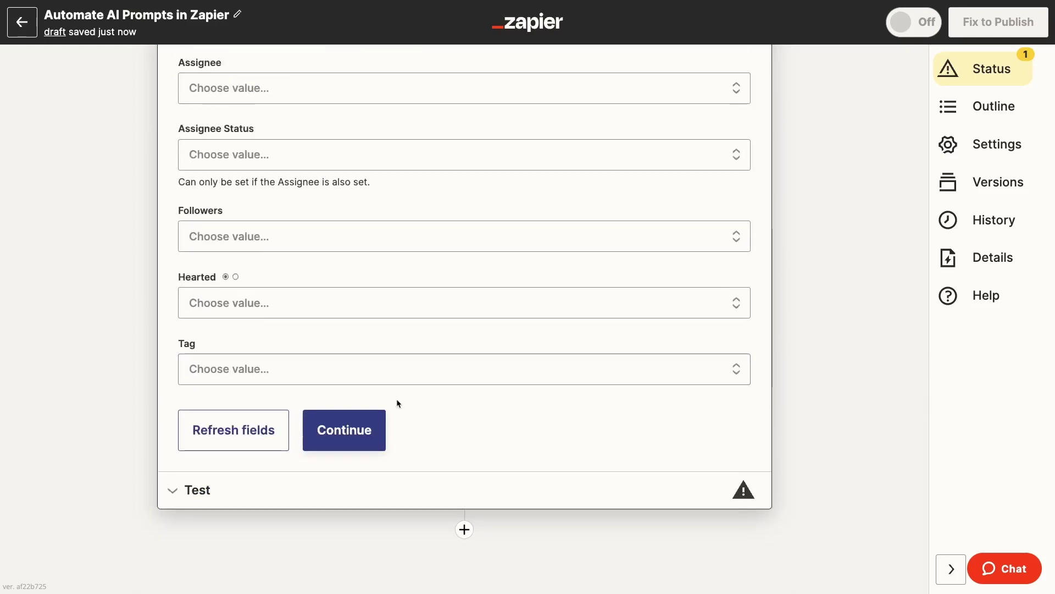
pyautogui.click(354, 428)
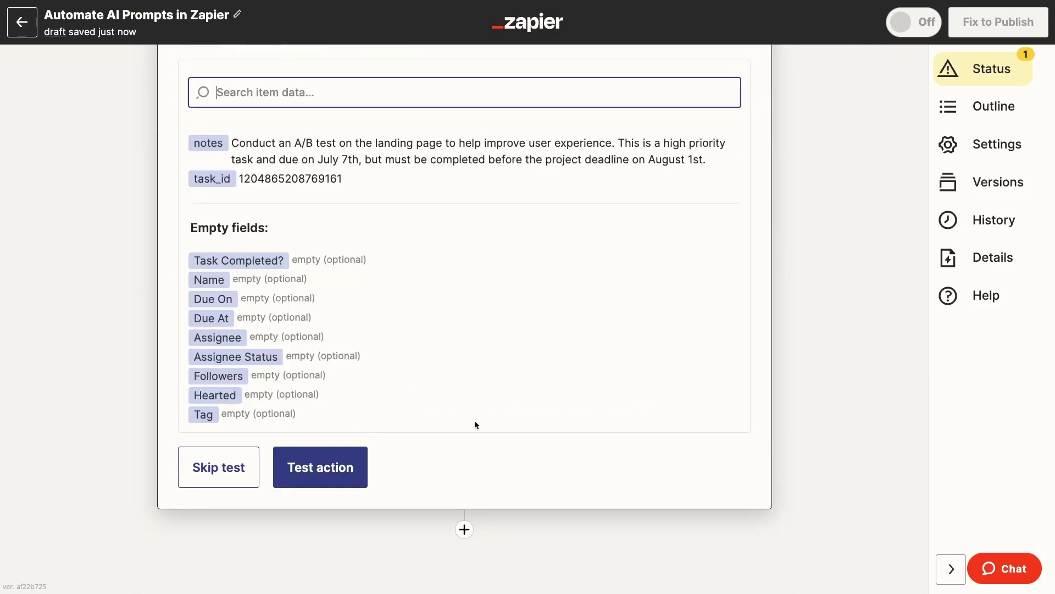
pyautogui.click(354, 467)
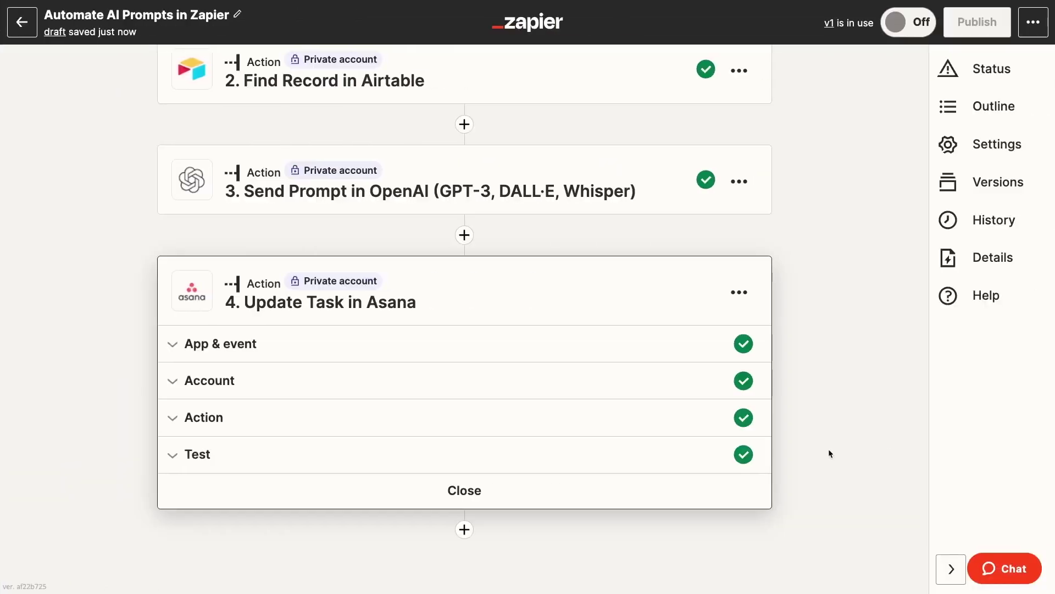
pyautogui.click(909, 33)
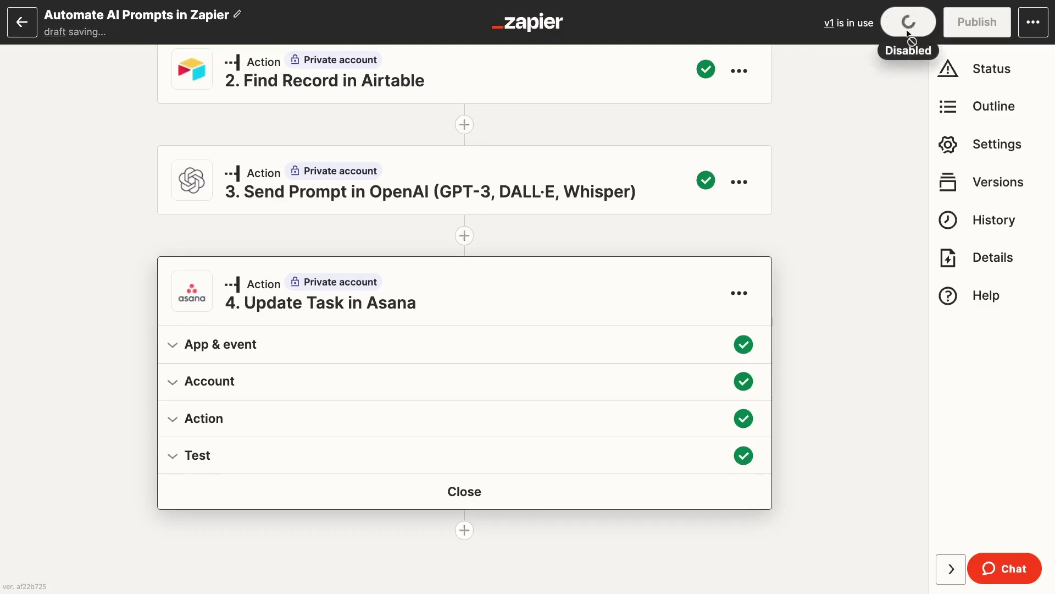